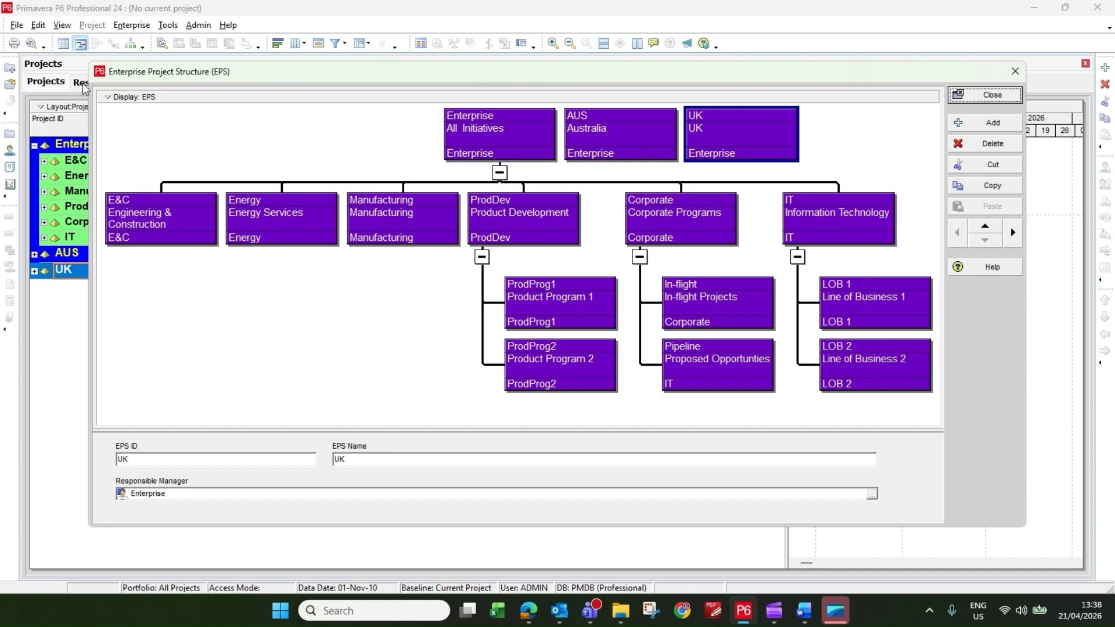
# Zoom the EPS chart in and out, then fit it to the best zoom.
pyautogui.click(116, 97)
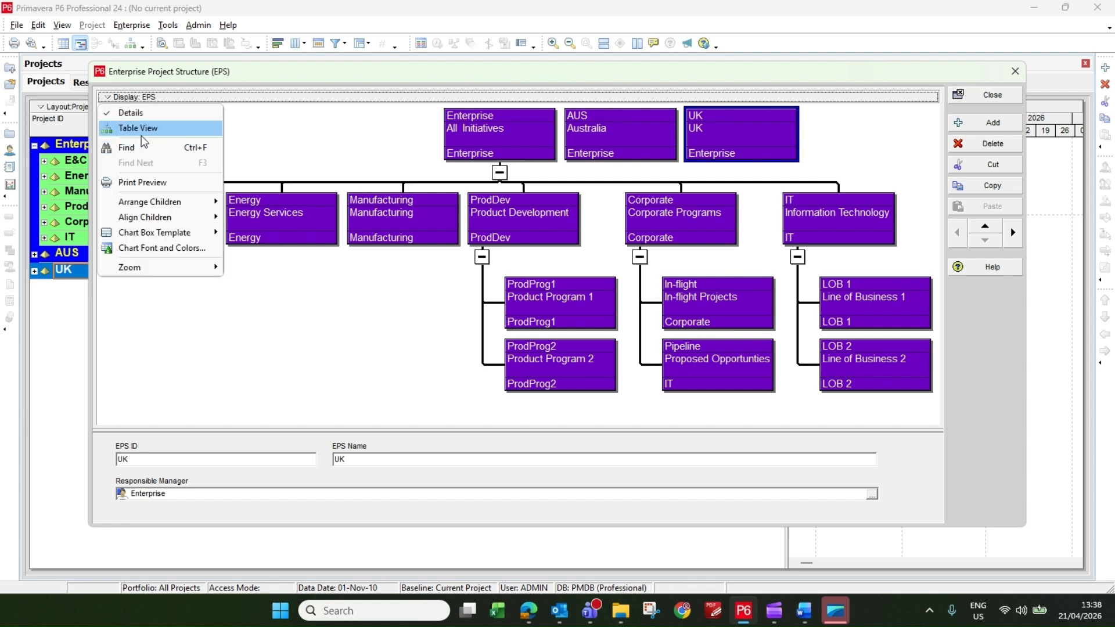
pyautogui.moveTo(152, 263)
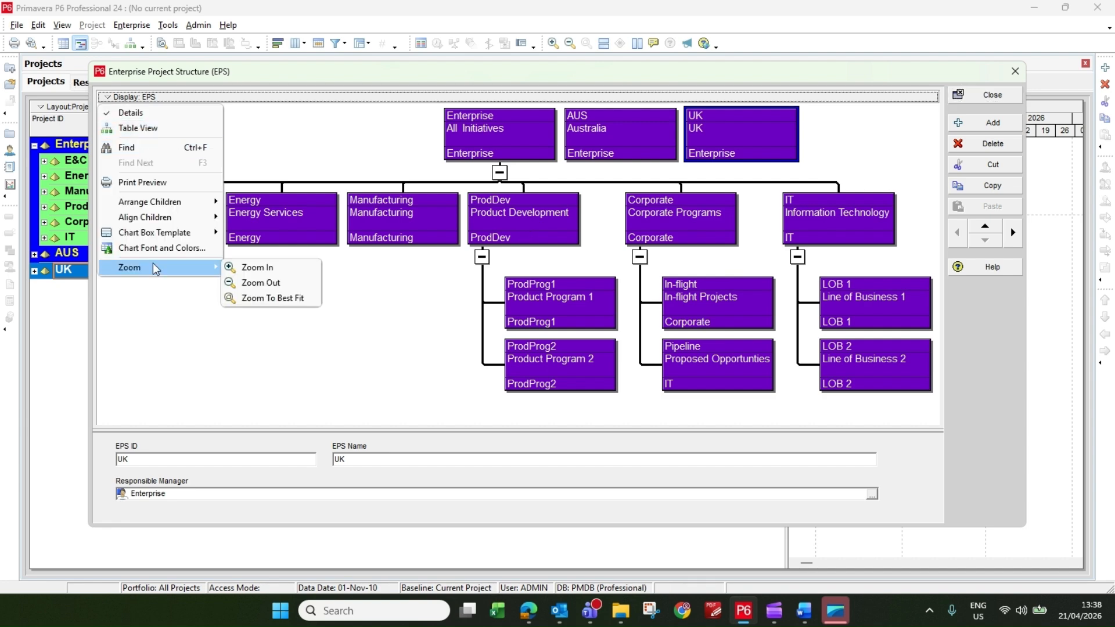
pyautogui.click(250, 267)
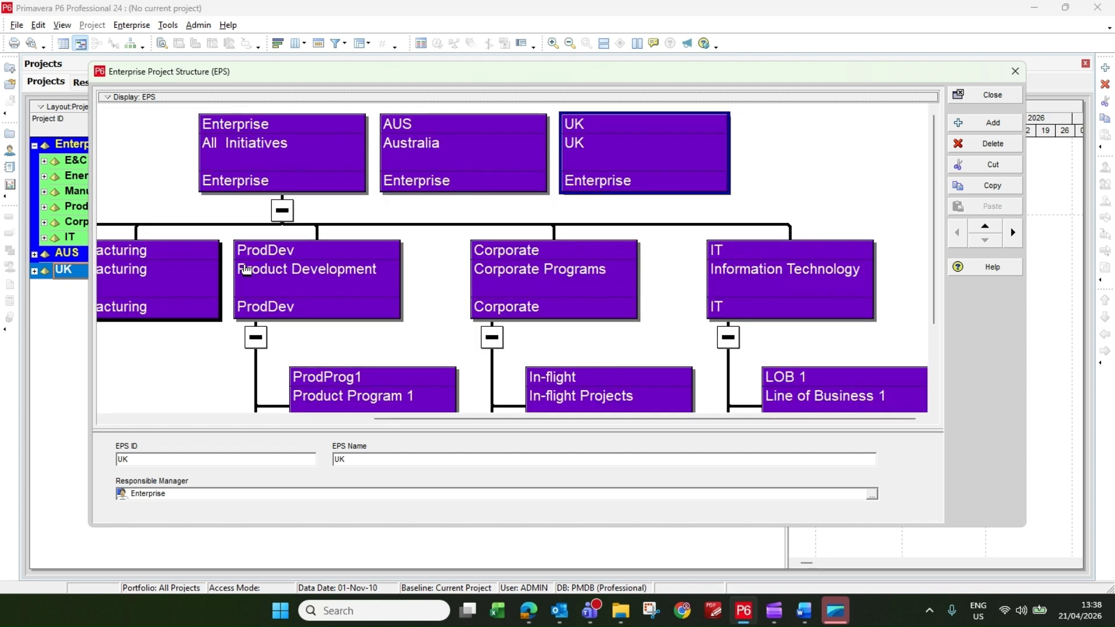
pyautogui.click(123, 96)
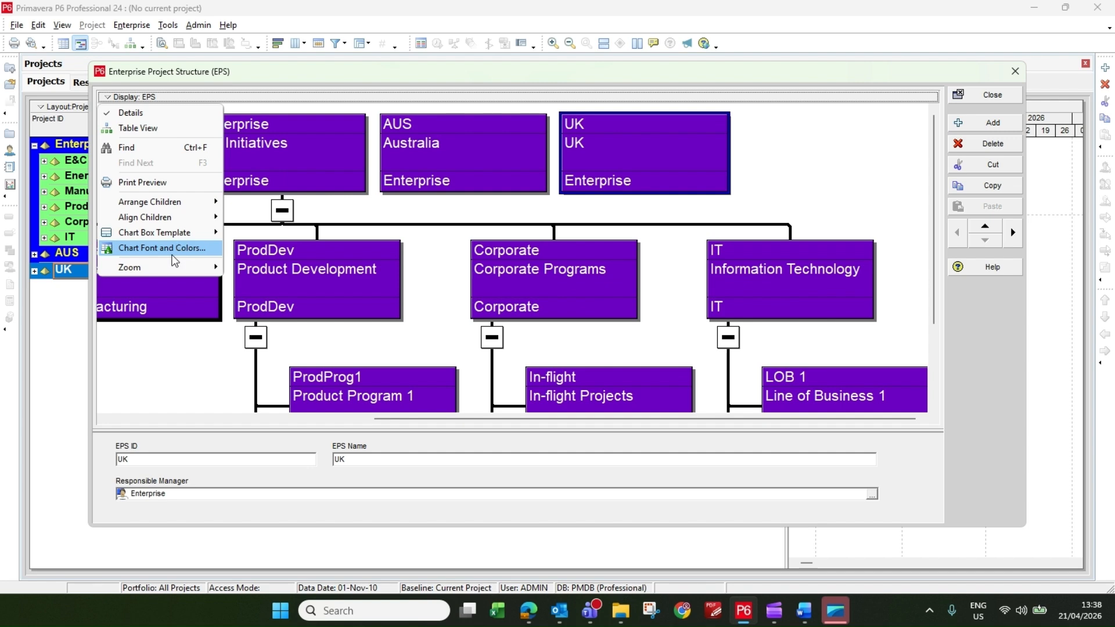
pyautogui.moveTo(153, 267)
pyautogui.click(250, 281)
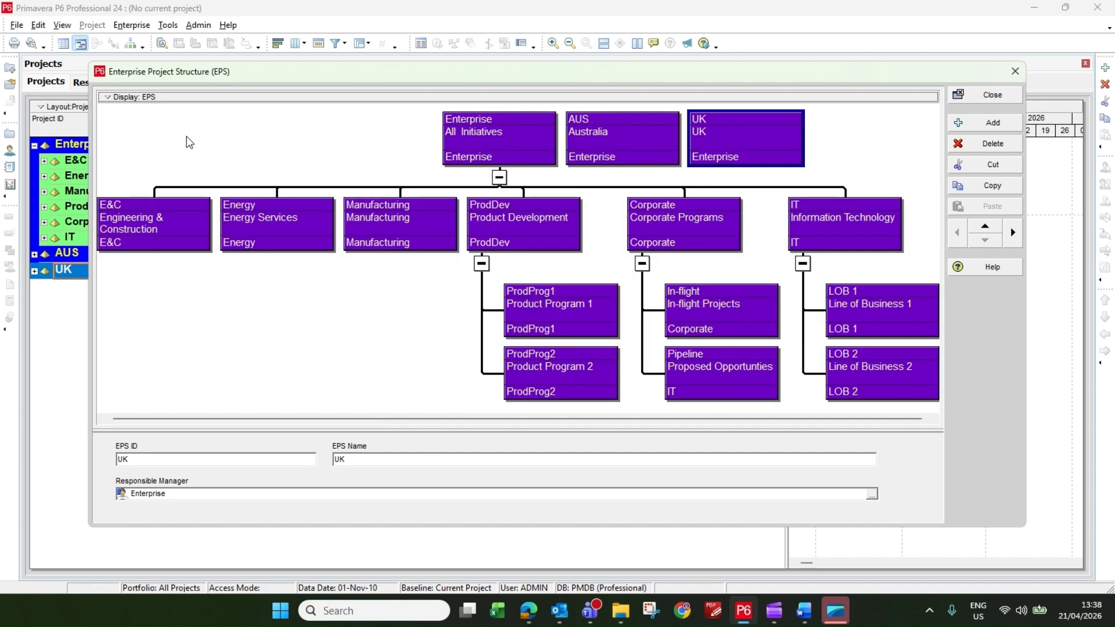
pyautogui.click(135, 108)
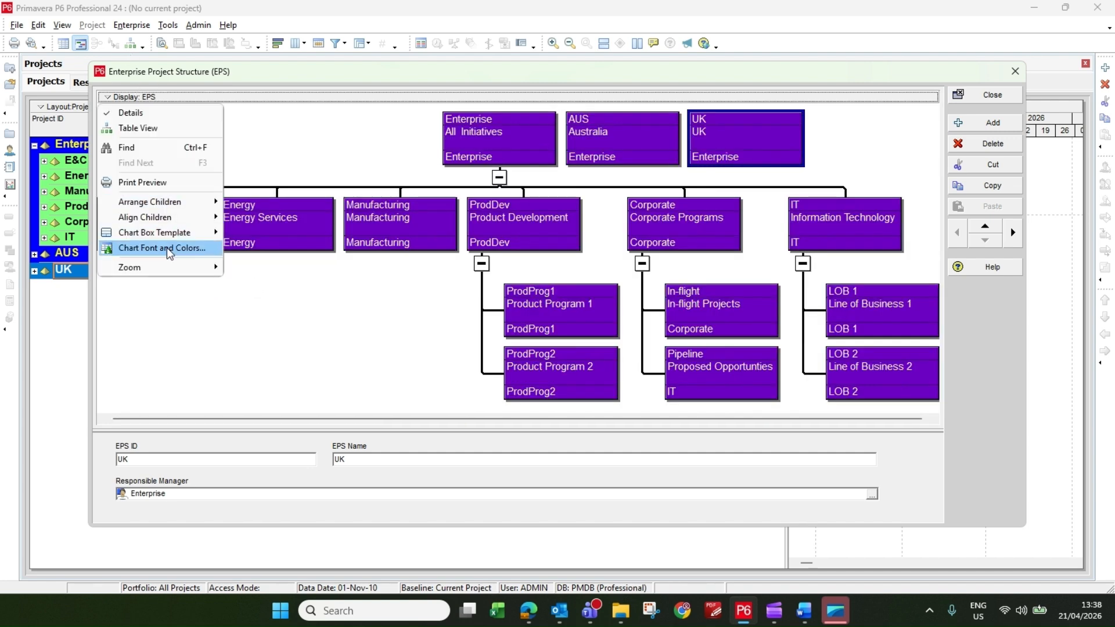
pyautogui.moveTo(165, 266)
pyautogui.click(273, 298)
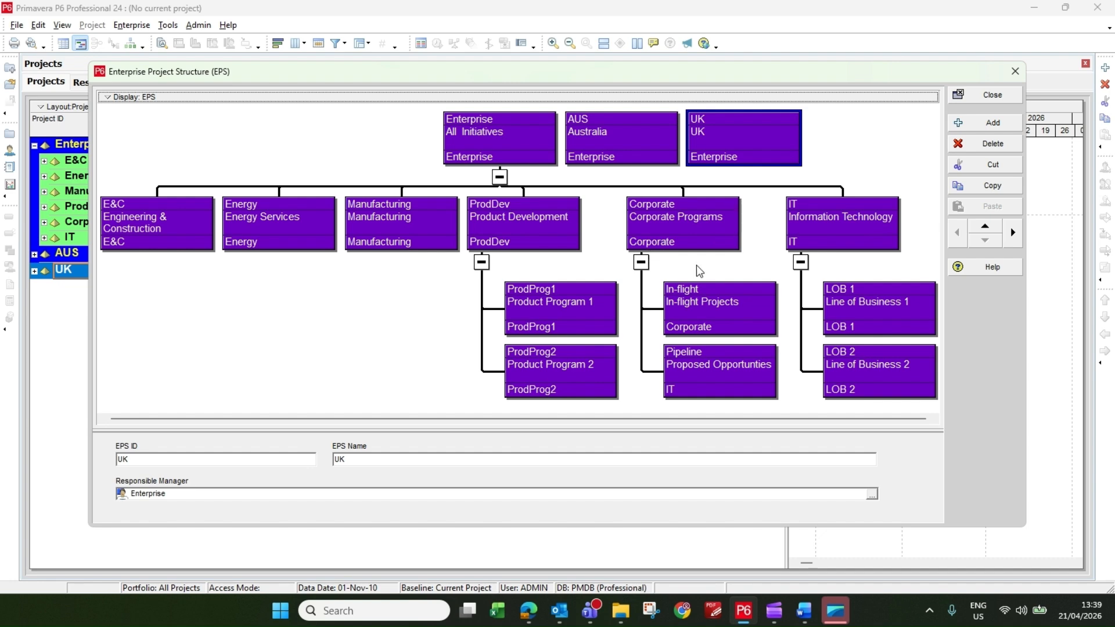
# Add a new EPS element and promote it to the top level in the table view.
pyautogui.click(973, 120)
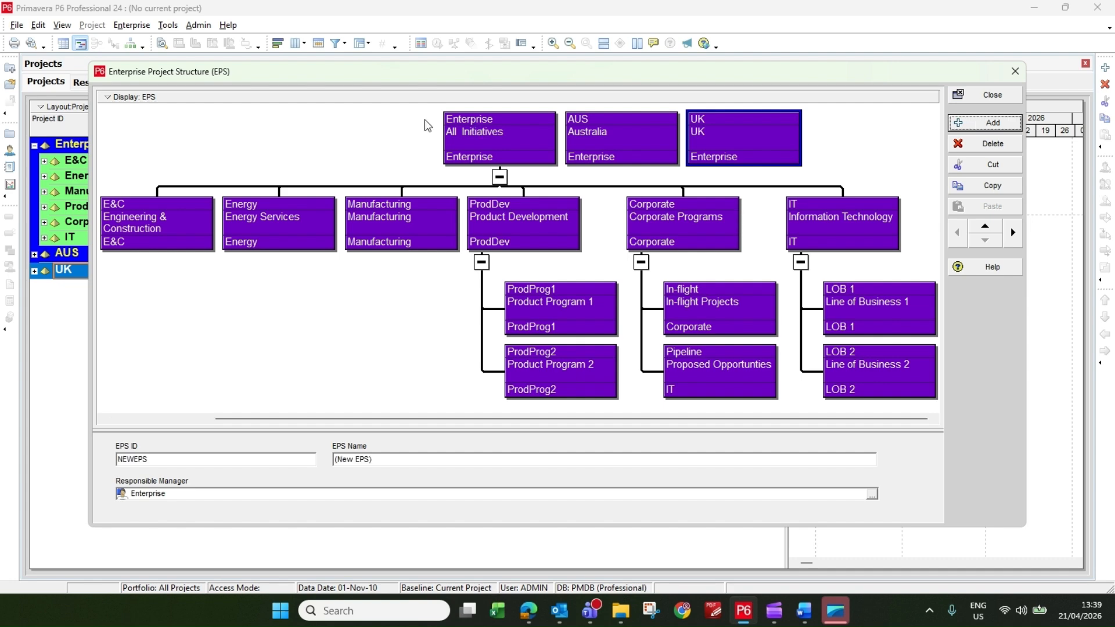
pyautogui.click(127, 98)
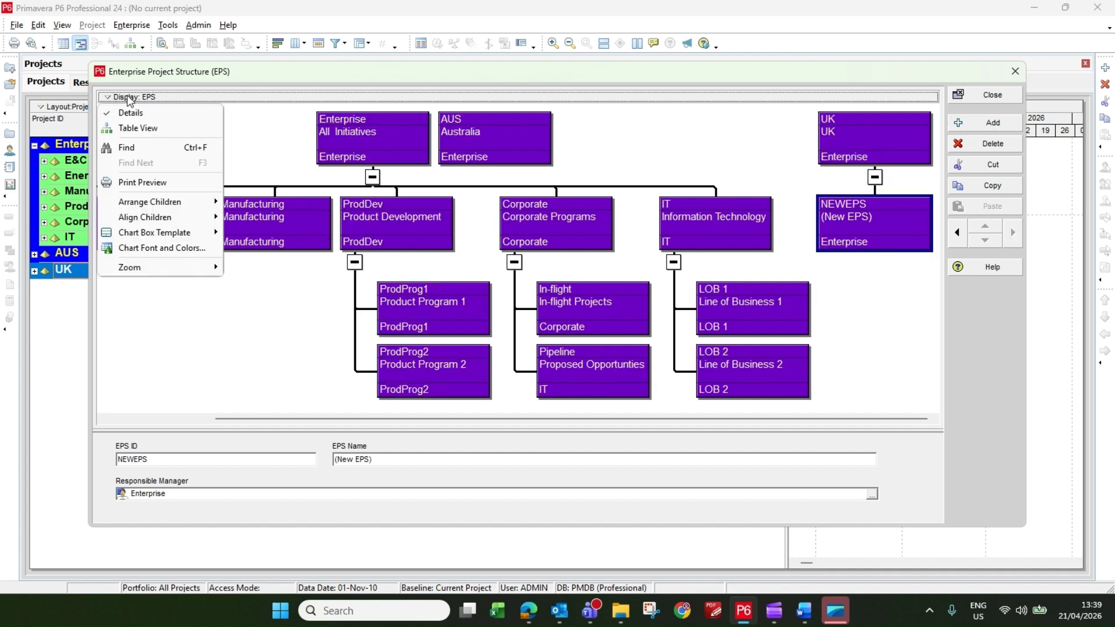
pyautogui.click(138, 131)
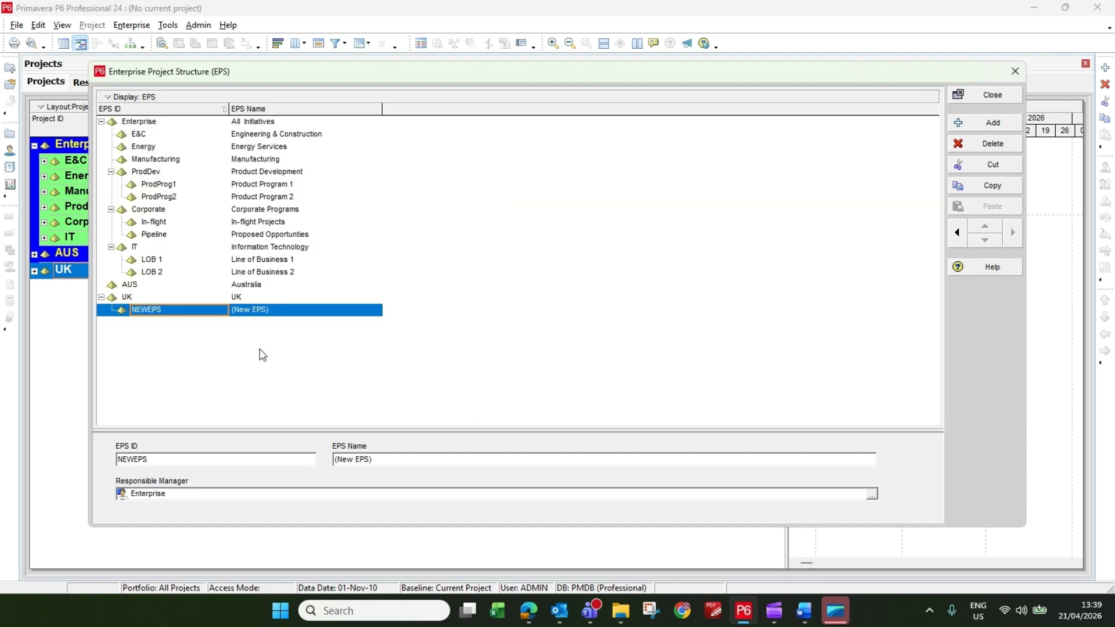
pyautogui.click(955, 233)
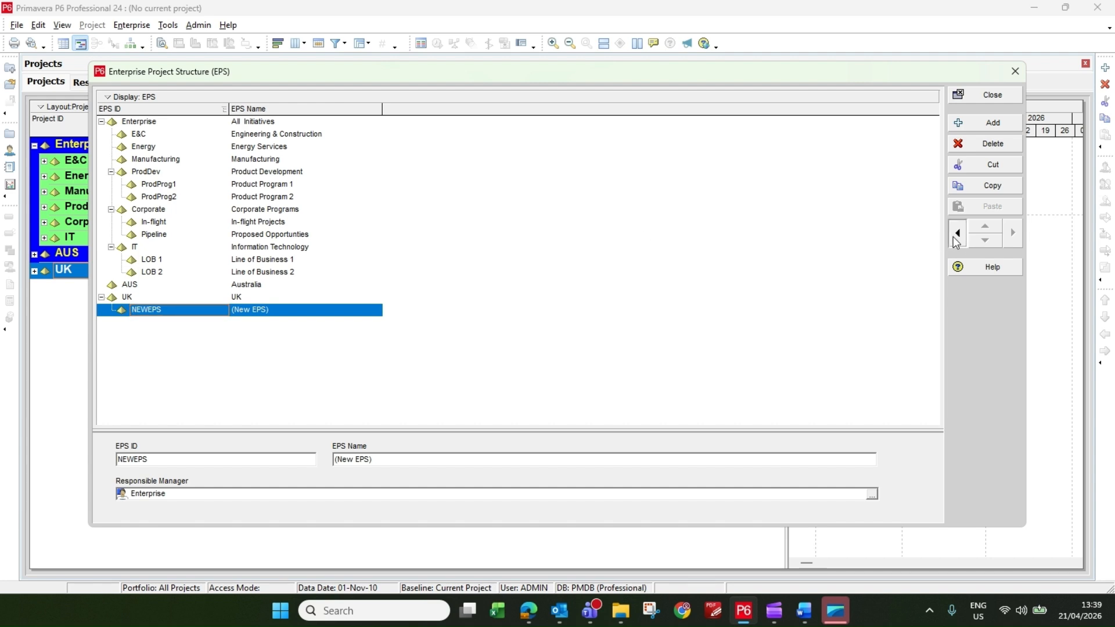
# Collapse the Enterprise branch and check the ABC hierarchy diagram in New Microsoft Word Document.docx in Word.
pyautogui.click(101, 122)
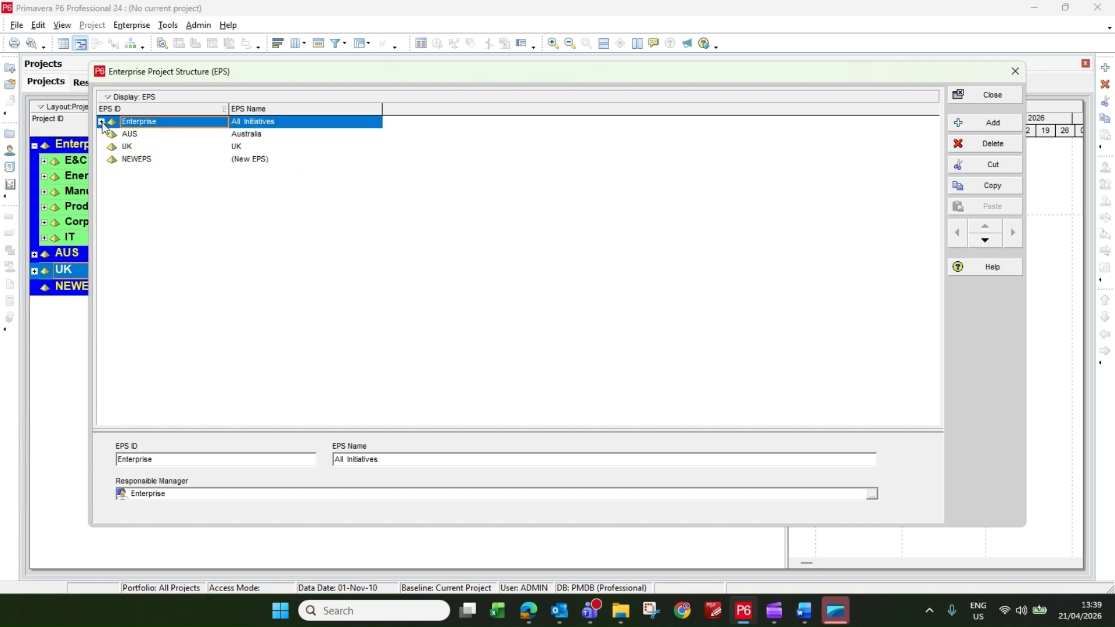
pyautogui.click(177, 163)
pyautogui.moveTo(803, 610)
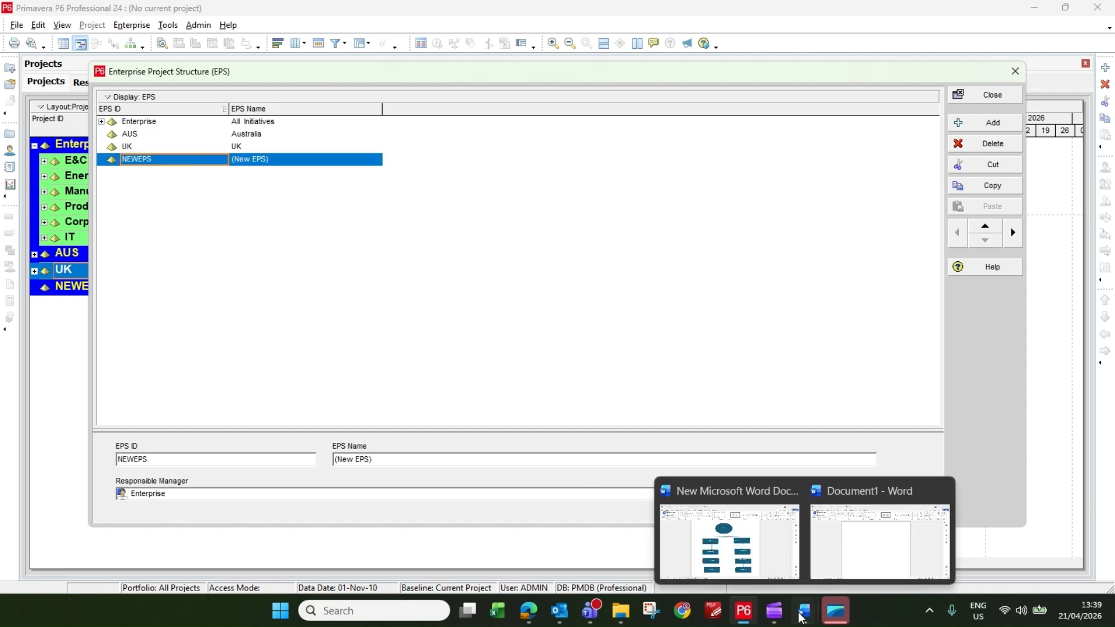
pyautogui.click(759, 550)
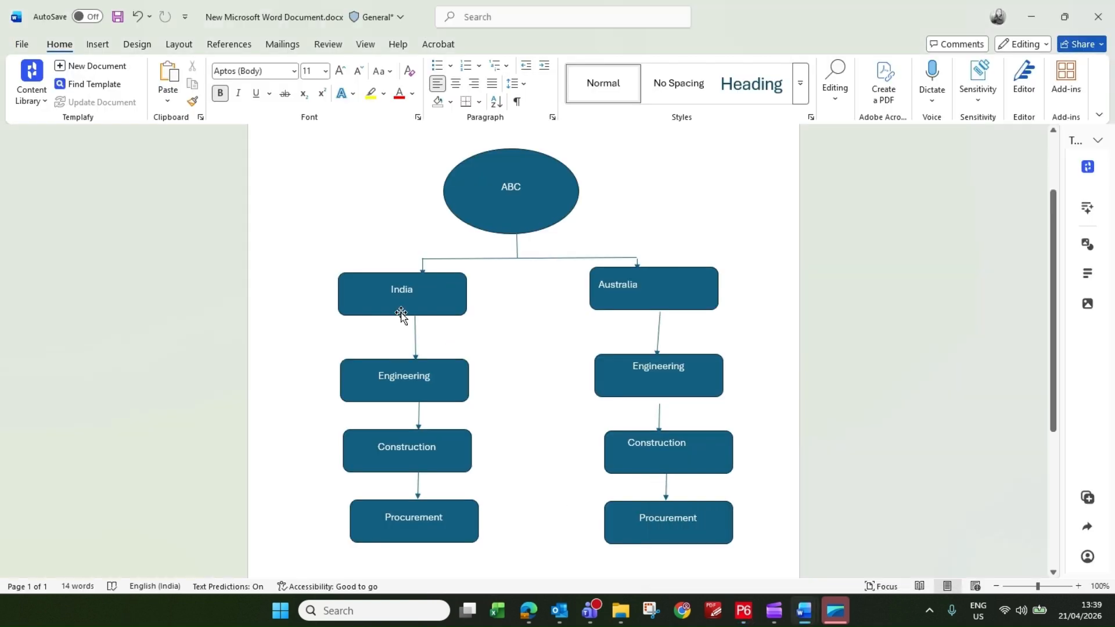
pyautogui.hotkey('alt', 'Tab')
# Back in Primavera P6, set both the EPS ID and the EPS name of the new top-level element to ABC.
pyautogui.click(168, 165)
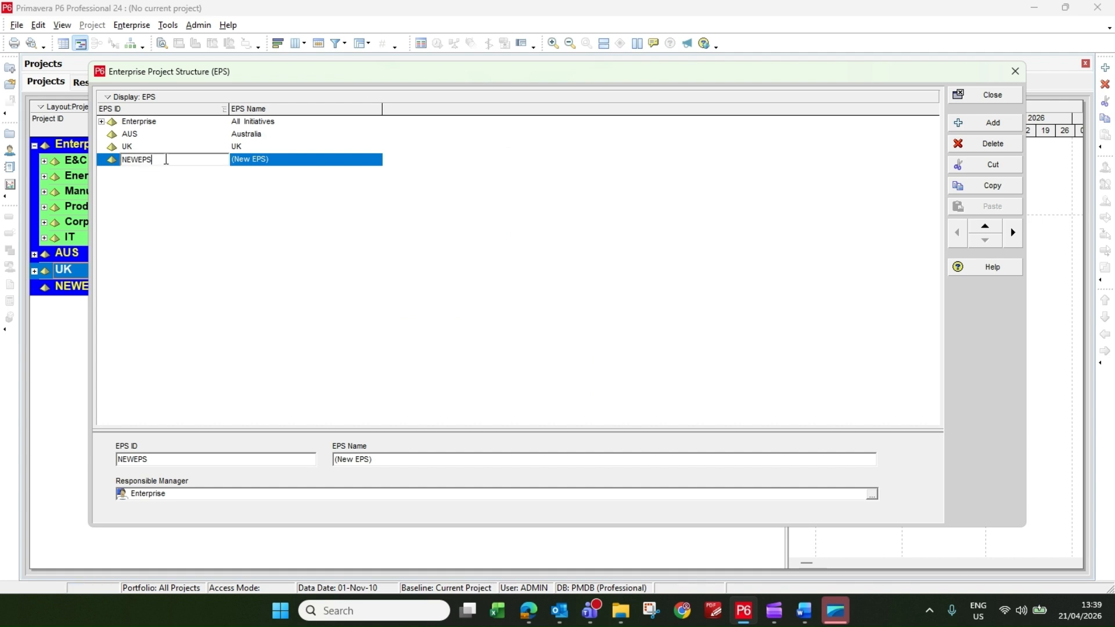
pyautogui.moveTo(168, 165); pyautogui.dragTo(91, 164)
pyautogui.write('ABC')
pyautogui.click(295, 159)
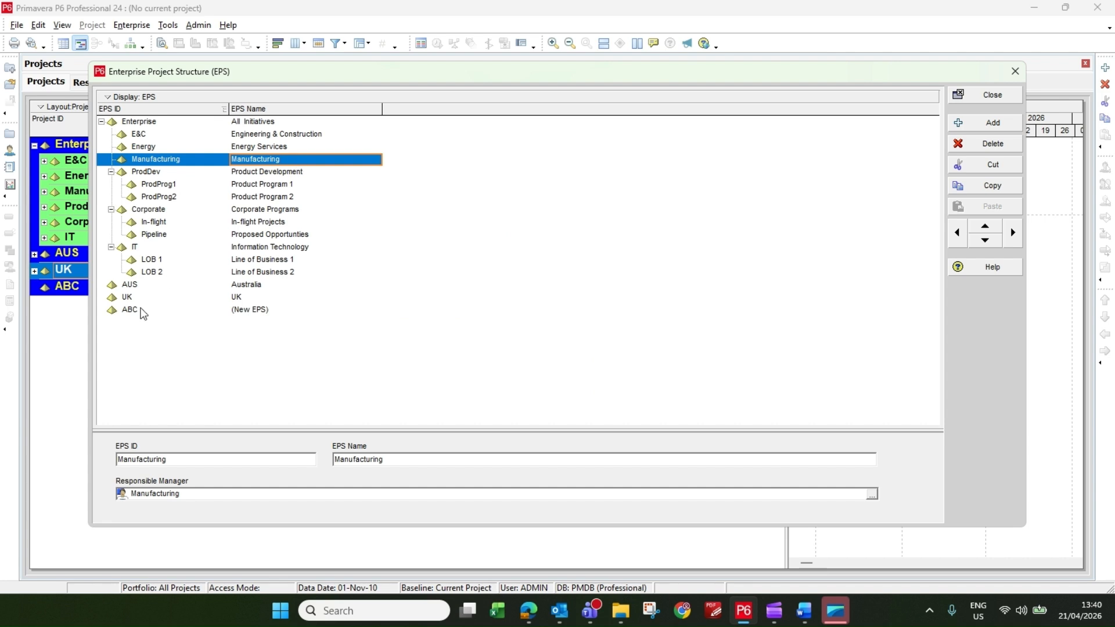
pyautogui.click(282, 310)
pyautogui.click(284, 309)
pyautogui.write('ABC')
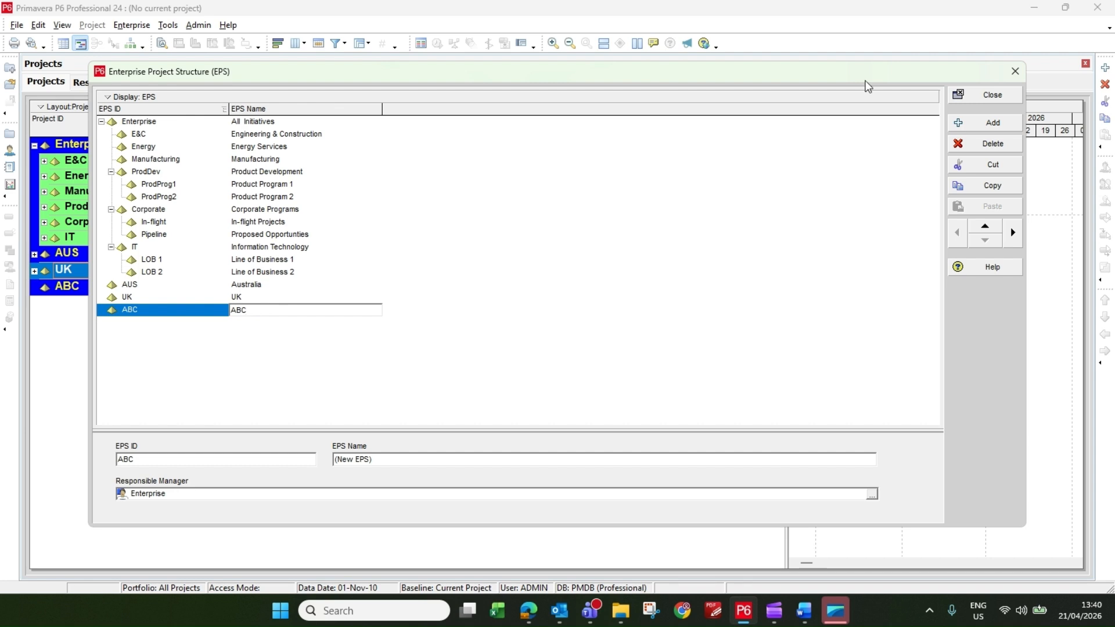
# Add a child element under ABC and name it India.
pyautogui.click(987, 122)
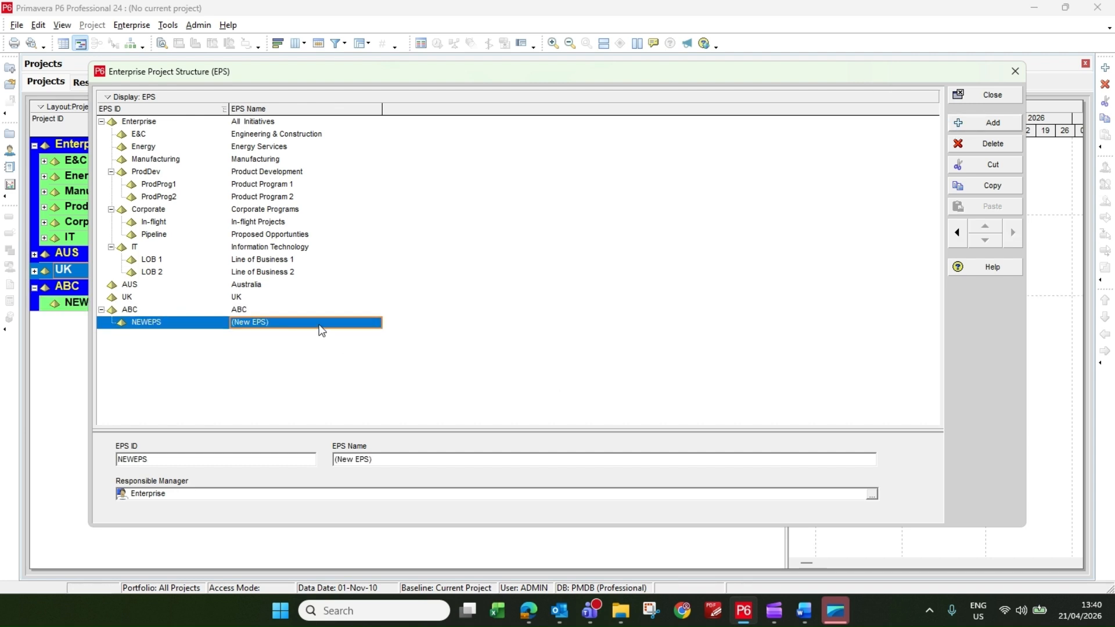
pyautogui.click(321, 322)
pyautogui.moveTo(321, 322); pyautogui.dragTo(208, 309)
pyautogui.write('India')
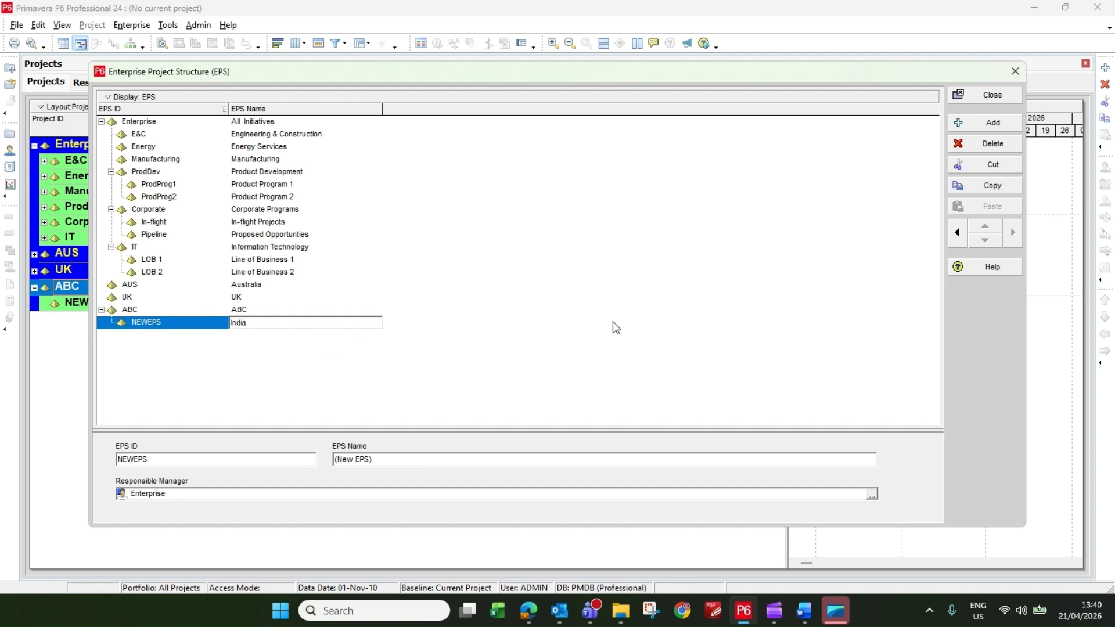
# Add a second child element under ABC, at the same level as India, and name it Australia.
pyautogui.click(993, 123)
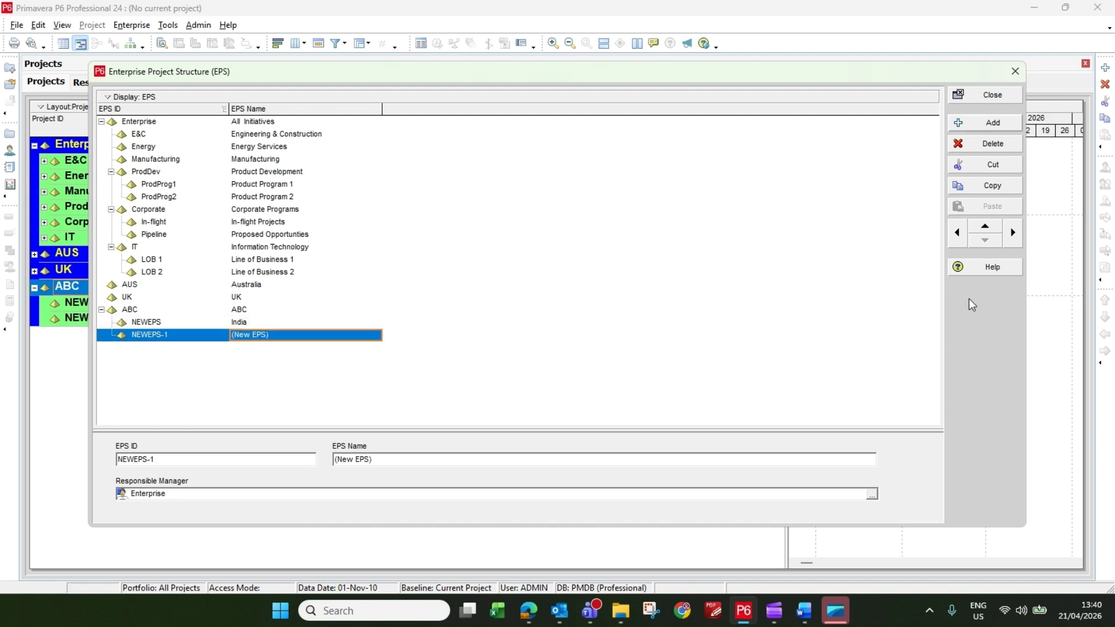
pyautogui.click(957, 232)
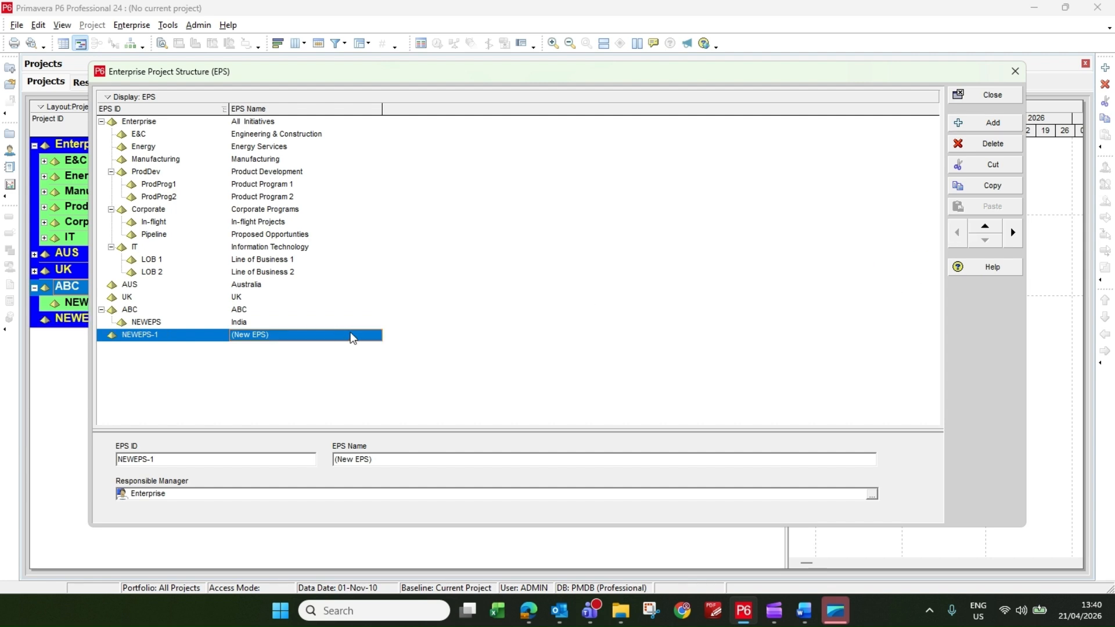
pyautogui.click(1013, 233)
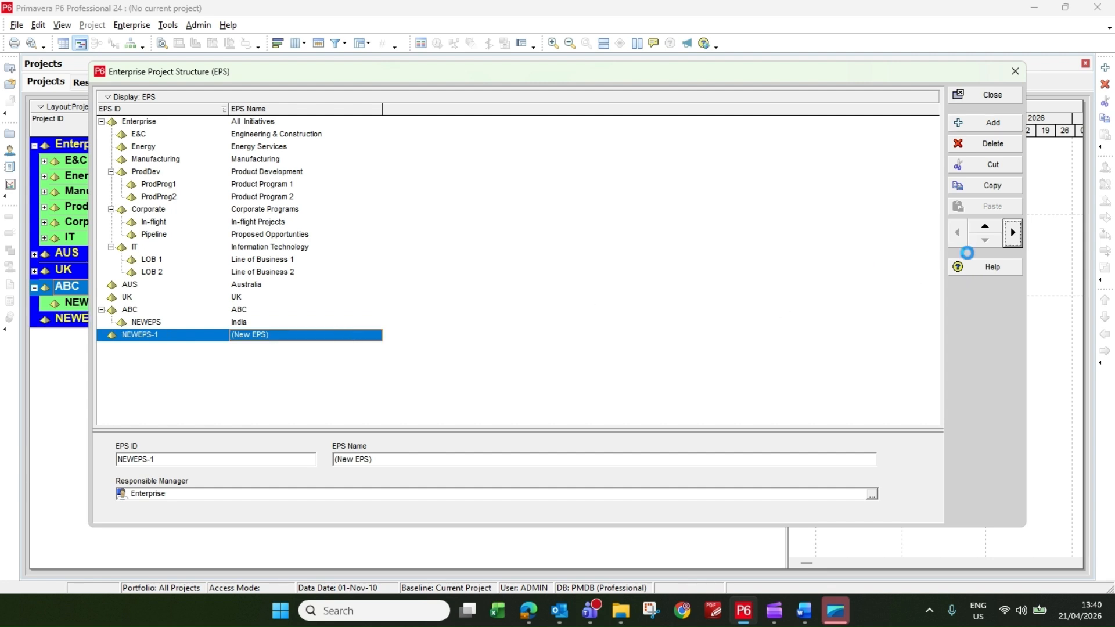
pyautogui.click(289, 338)
pyautogui.click(288, 337)
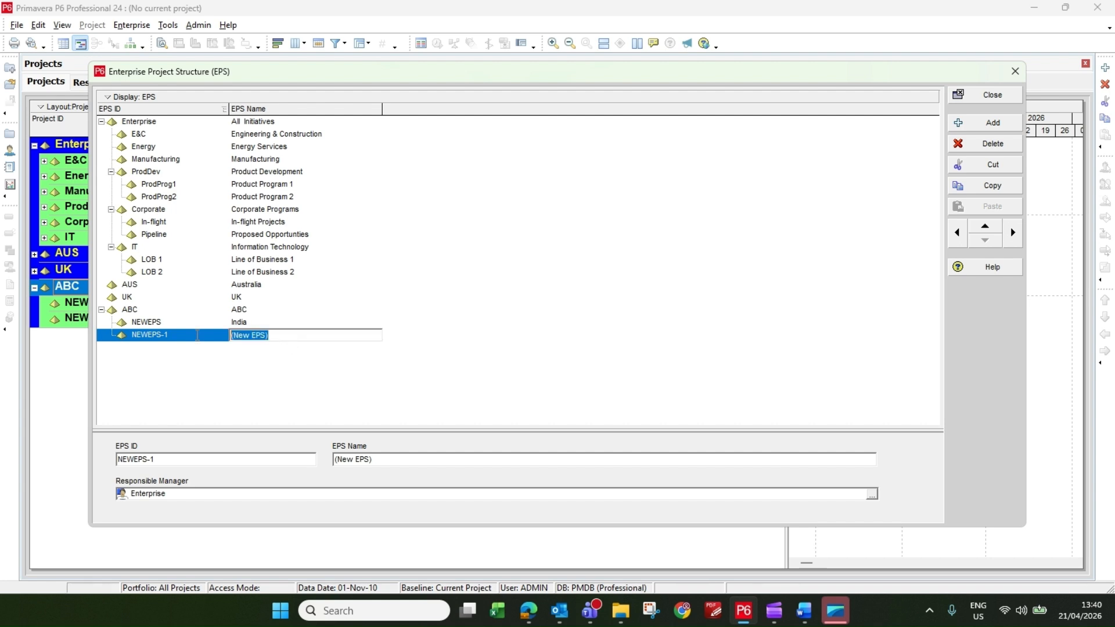
pyautogui.write('Australia')
# Add an element, nest it one level below India, and name it Engineering.
pyautogui.click(242, 324)
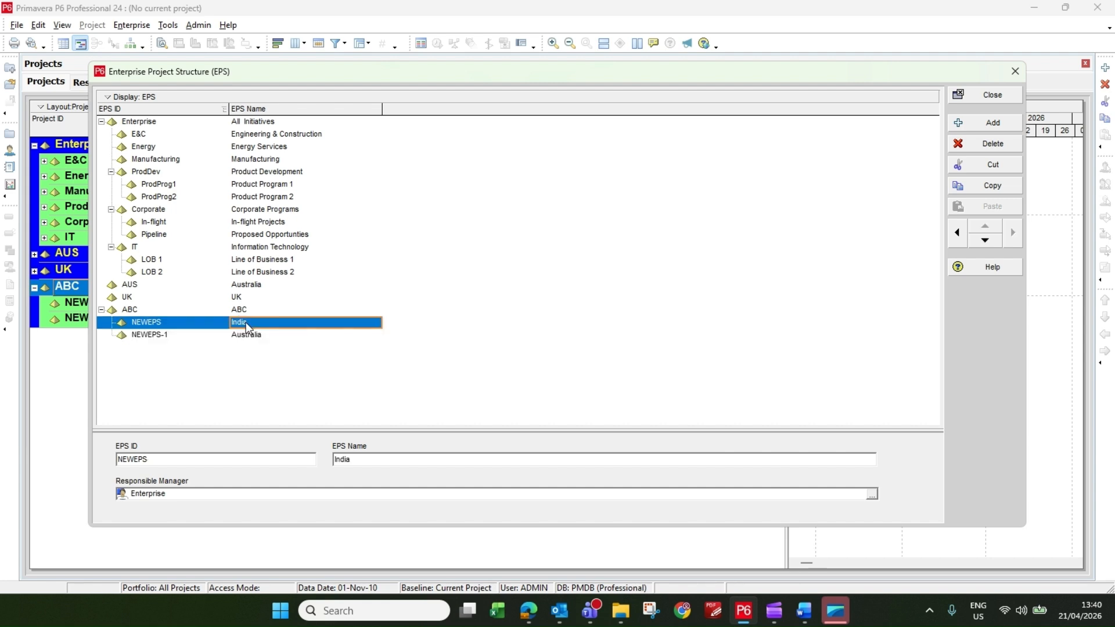
pyautogui.click(1002, 127)
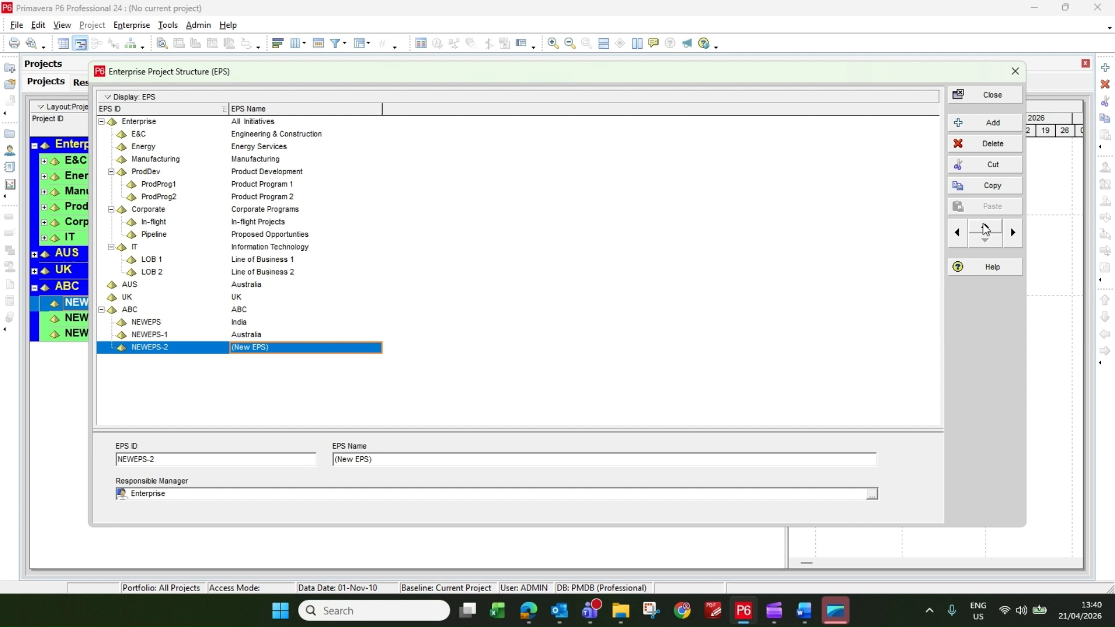
pyautogui.click(984, 226)
pyautogui.click(1017, 238)
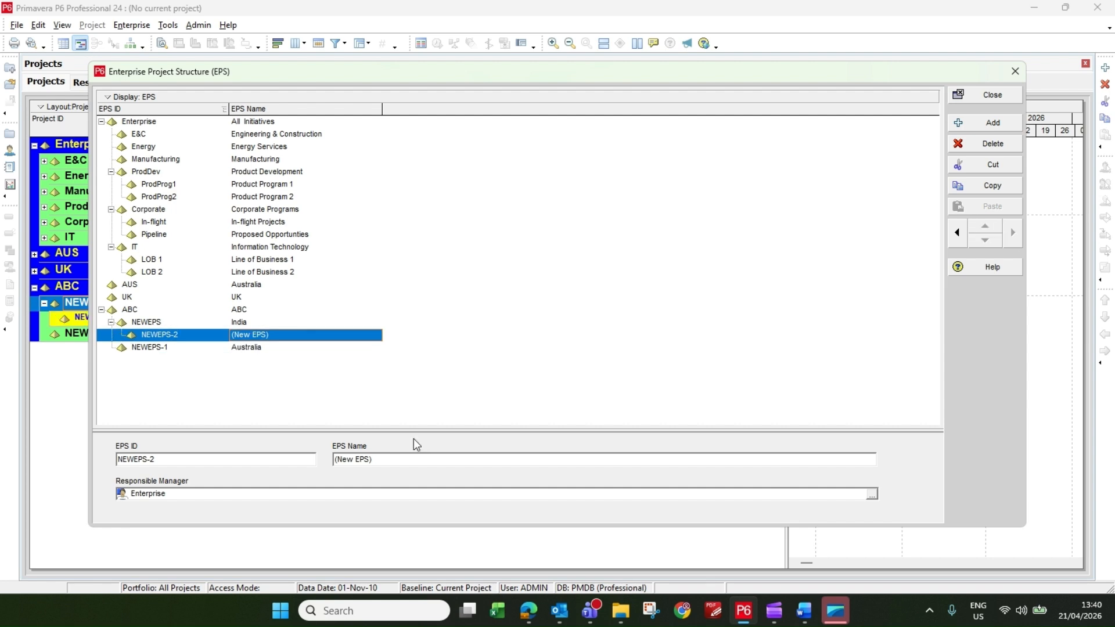
pyautogui.click(301, 335)
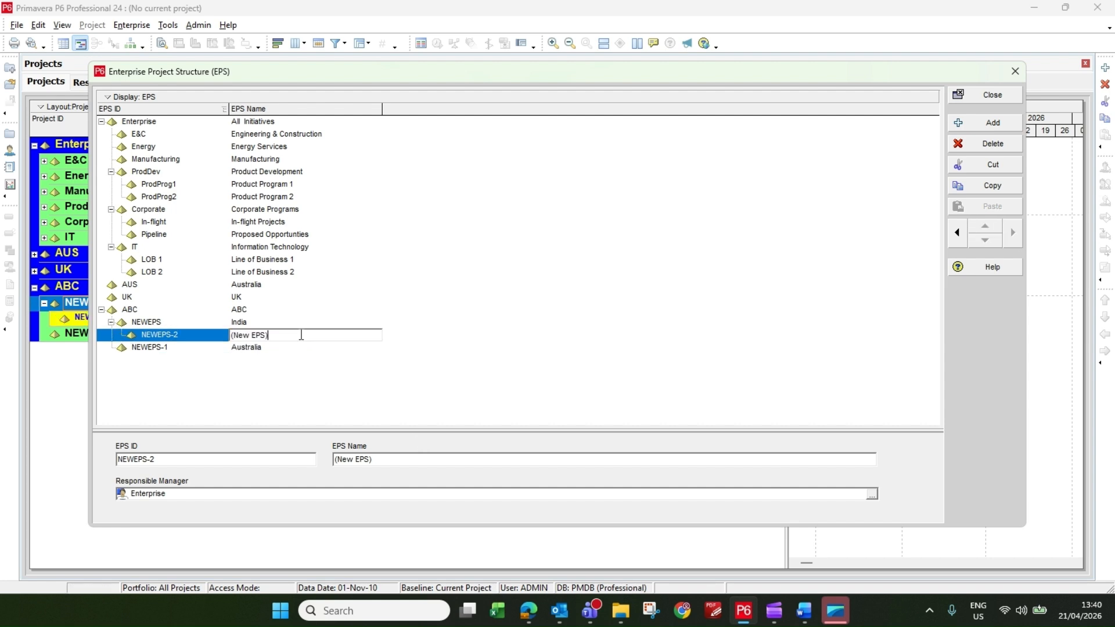
pyautogui.press('BackSpace')
pyautogui.press('BackSpace')
pyautogui.press('BackSpace')
pyautogui.press('BackSpace')
pyautogui.press('BackSpace')
pyautogui.press('BackSpace')
pyautogui.press('BackSpace')
pyautogui.press('BackSpace')
# Add two more elements under India, below Engineering, named Construction and Procurement.
pyautogui.click(997, 124)
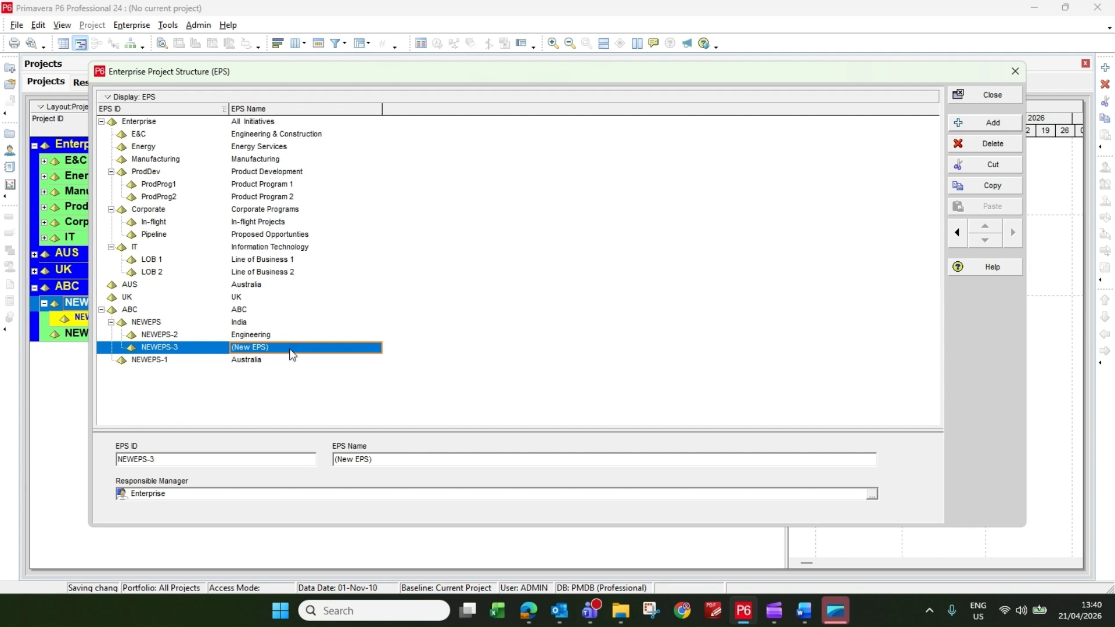
pyautogui.click(291, 351)
pyautogui.write('Constr')
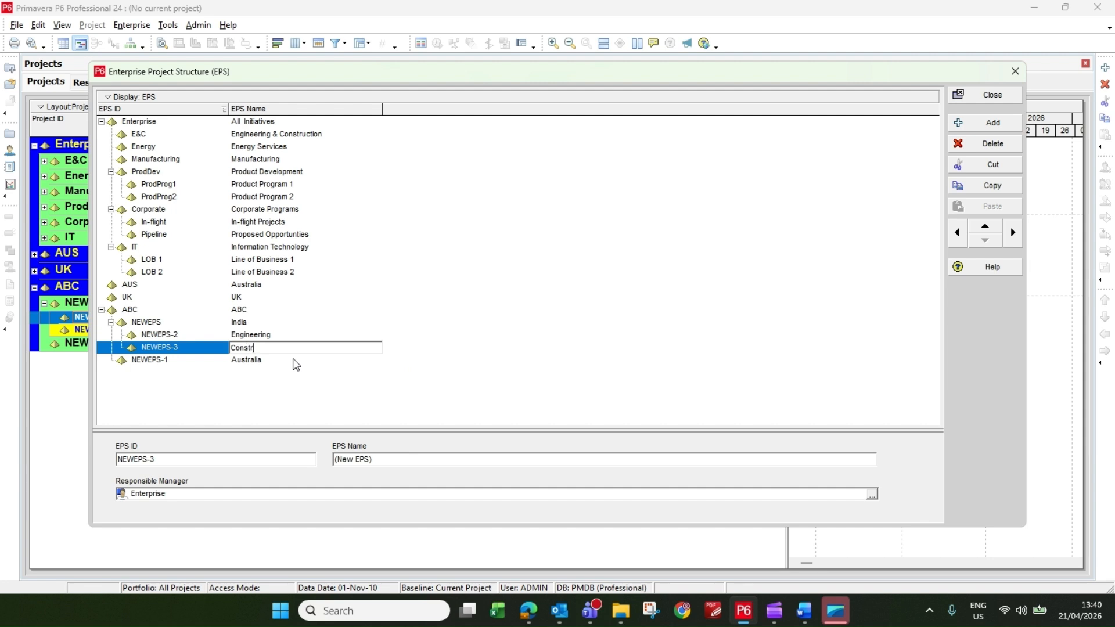
pyautogui.write('uction')
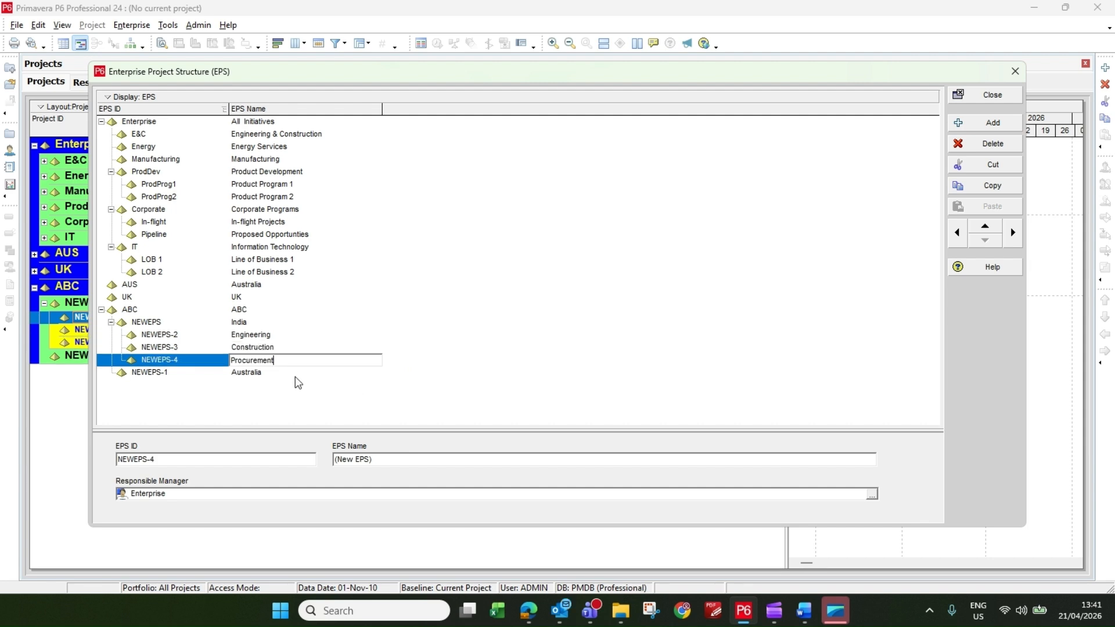
pyautogui.click(295, 375)
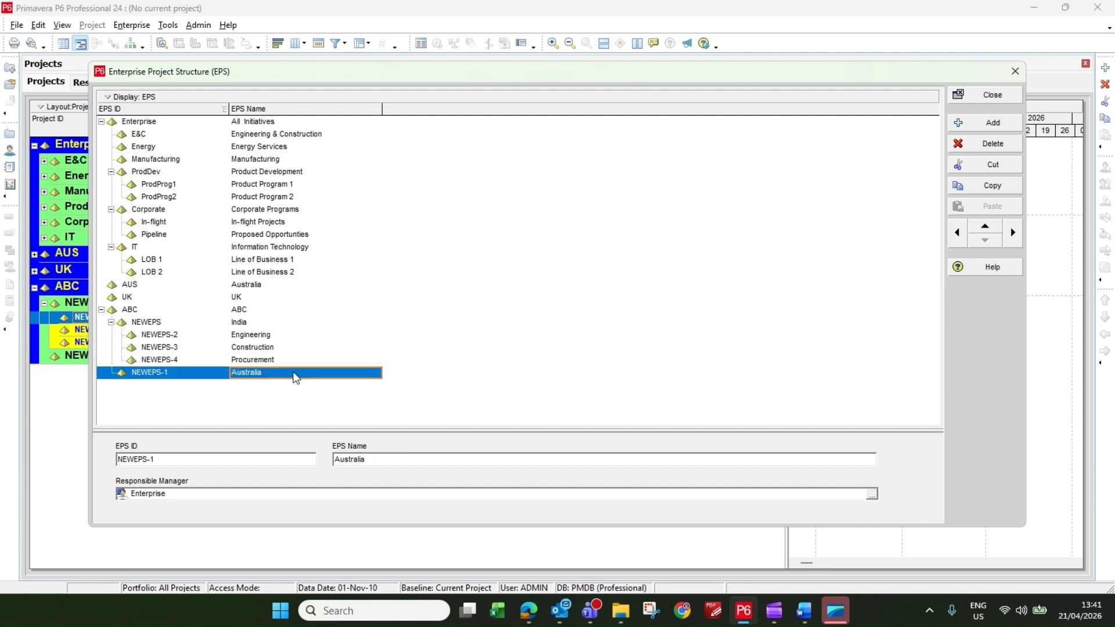
# Copy the Engineering, Construction and Procurement elements under India together.
pyautogui.click(286, 336)
pyautogui.hotkey('shift', 'Down')
pyautogui.hotkey('shift', 'Down')
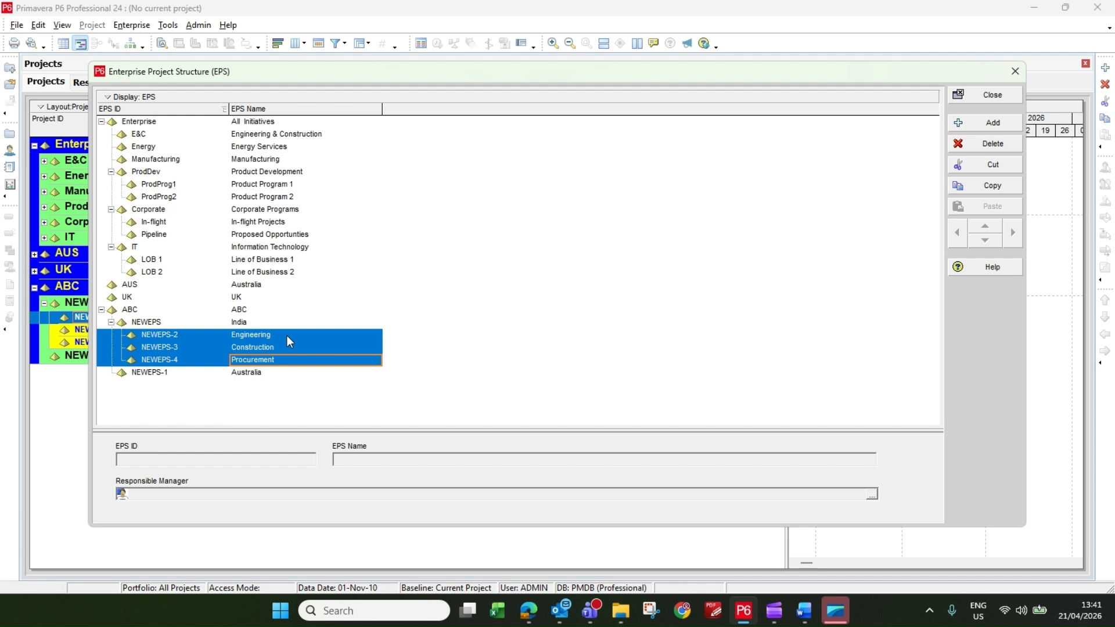
pyautogui.rightClick(287, 336)
pyautogui.click(318, 395)
# Paste the copied elements under ABC's Australia element, including their projects with the default copy options.
pyautogui.click(253, 373)
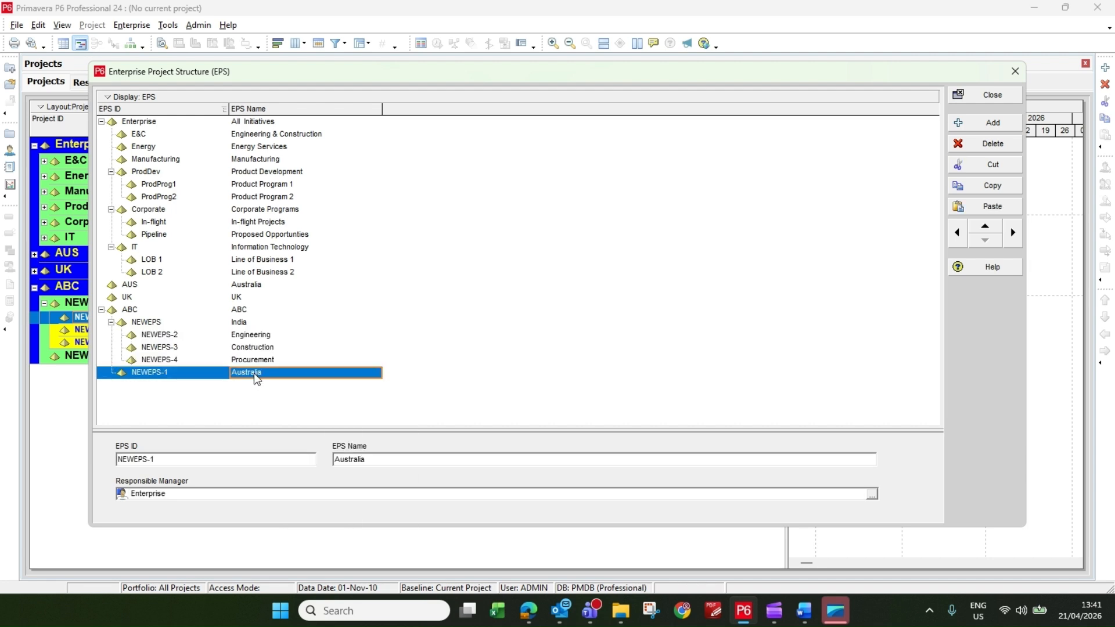
pyautogui.rightClick(253, 373)
pyautogui.click(297, 449)
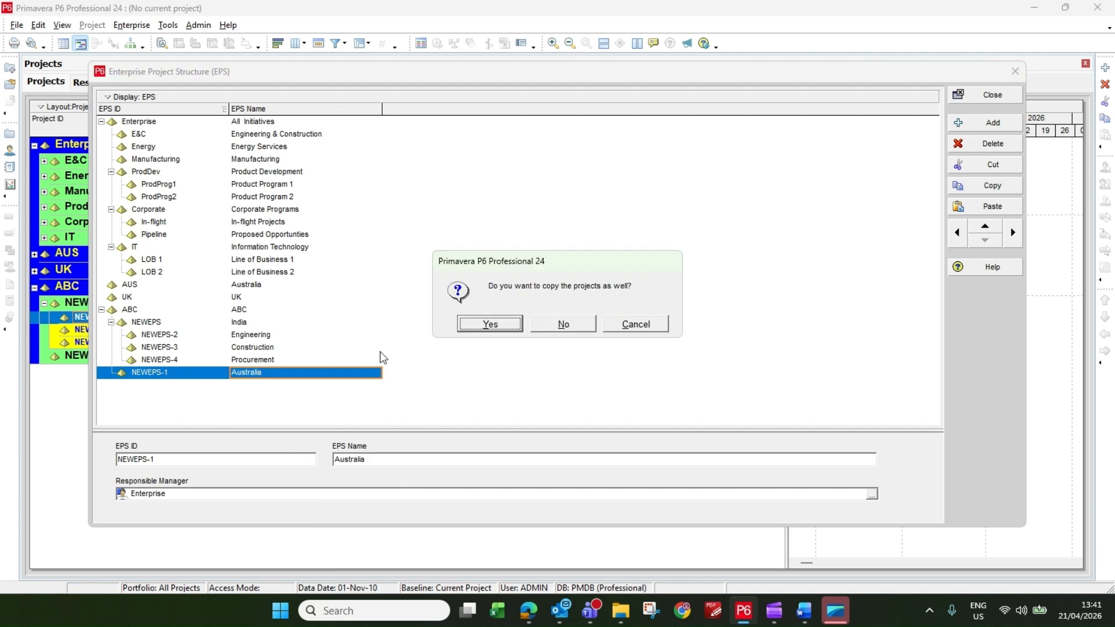
pyautogui.click(498, 324)
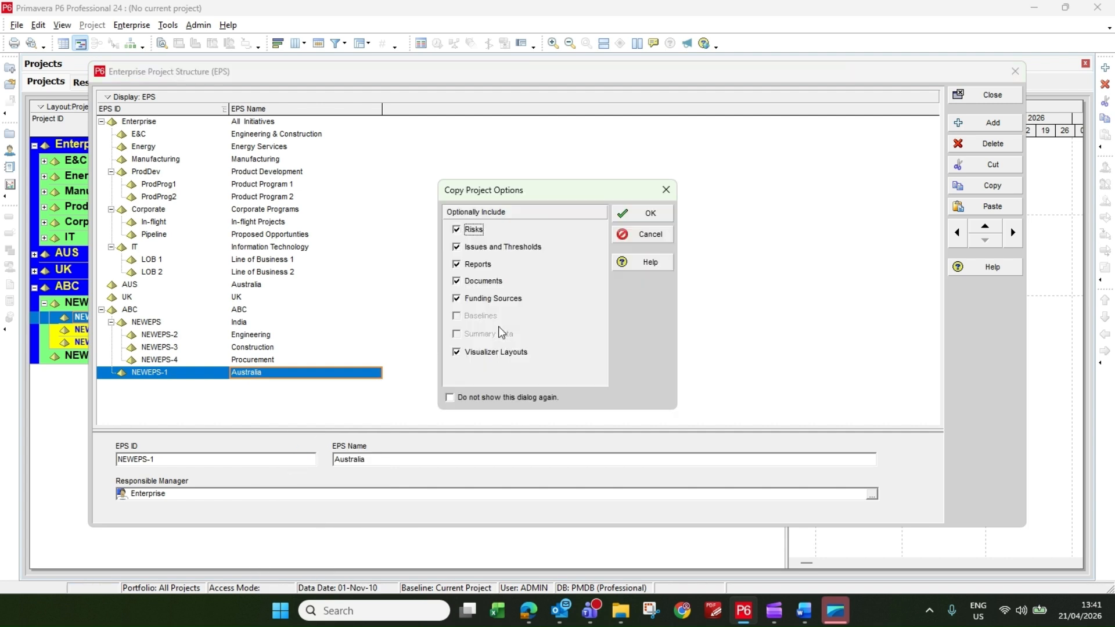
pyautogui.click(648, 211)
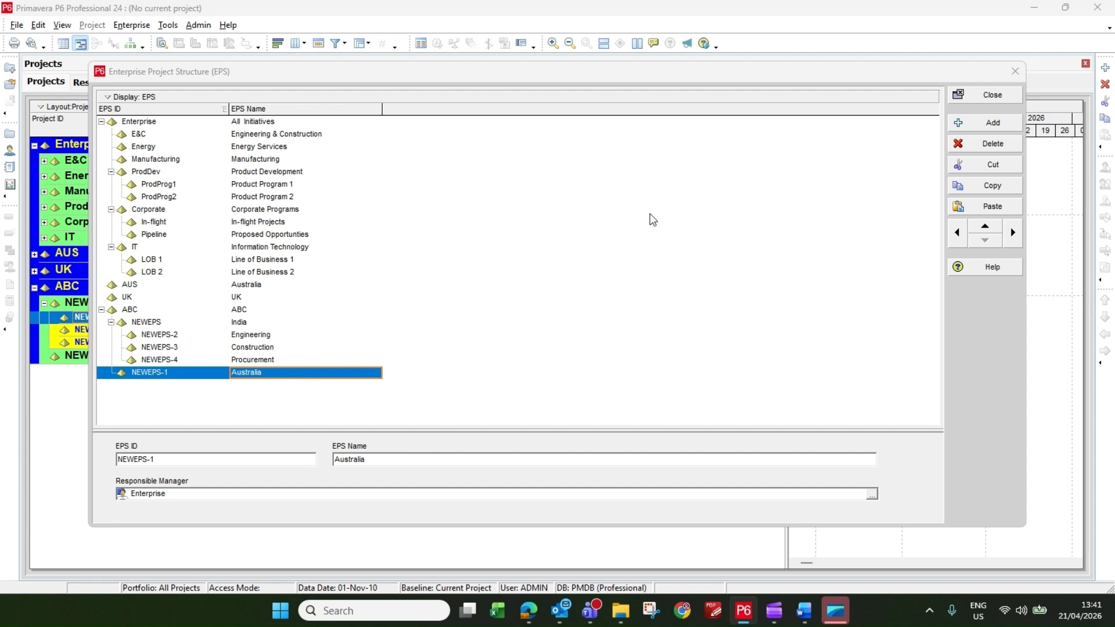
# Complete the paste under ABC's Australia element, and set the EPS ID of ABC's India element to IND.
pyautogui.click(664, 241)
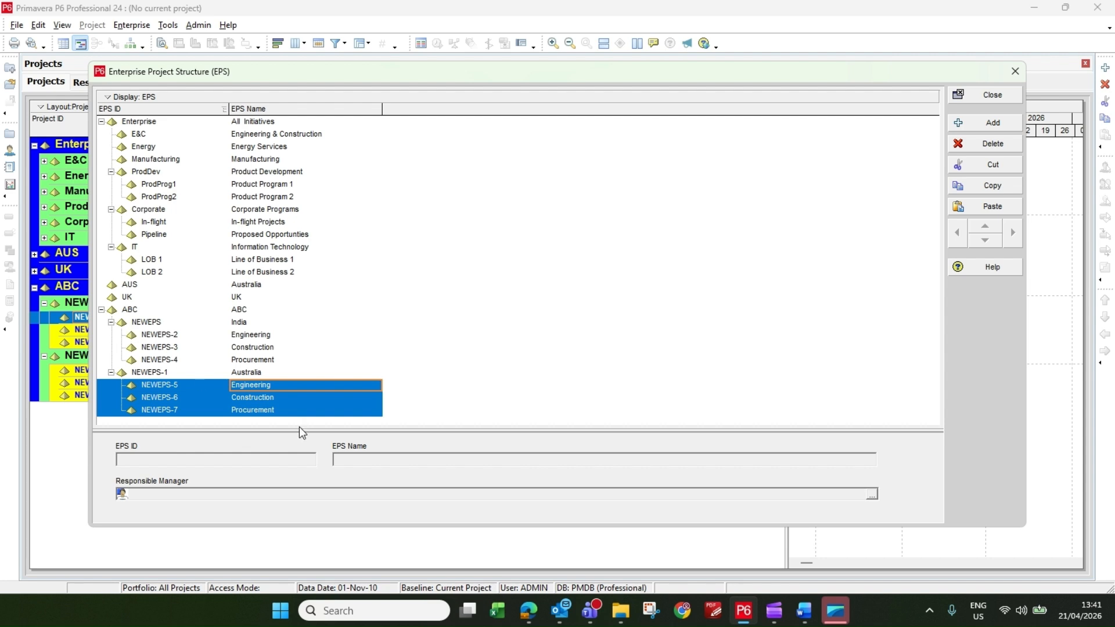
pyautogui.click(101, 122)
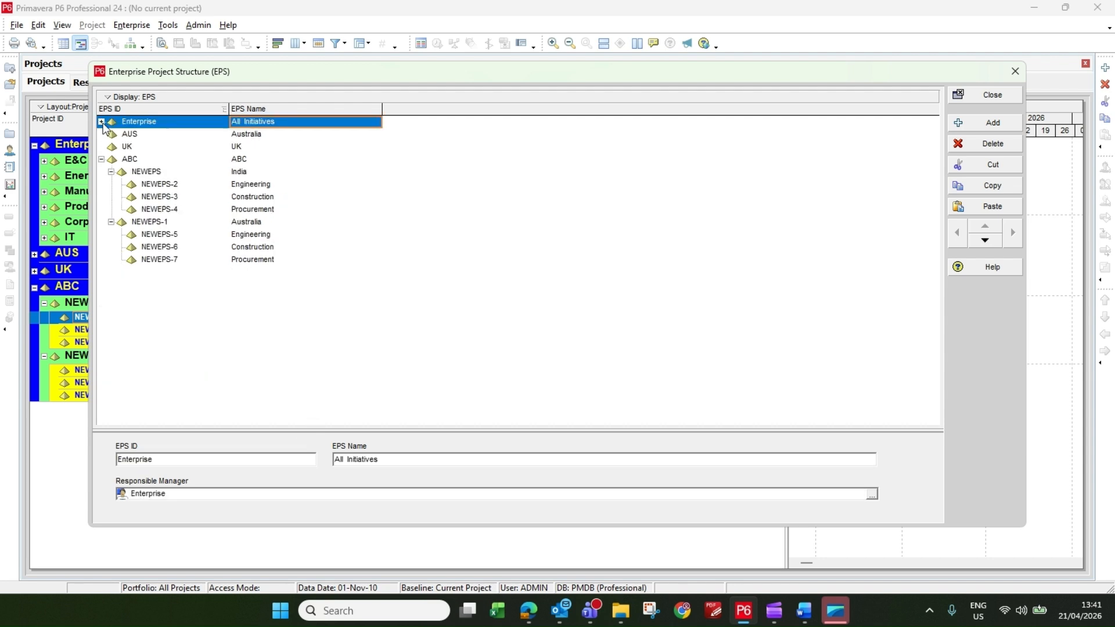
pyautogui.click(137, 160)
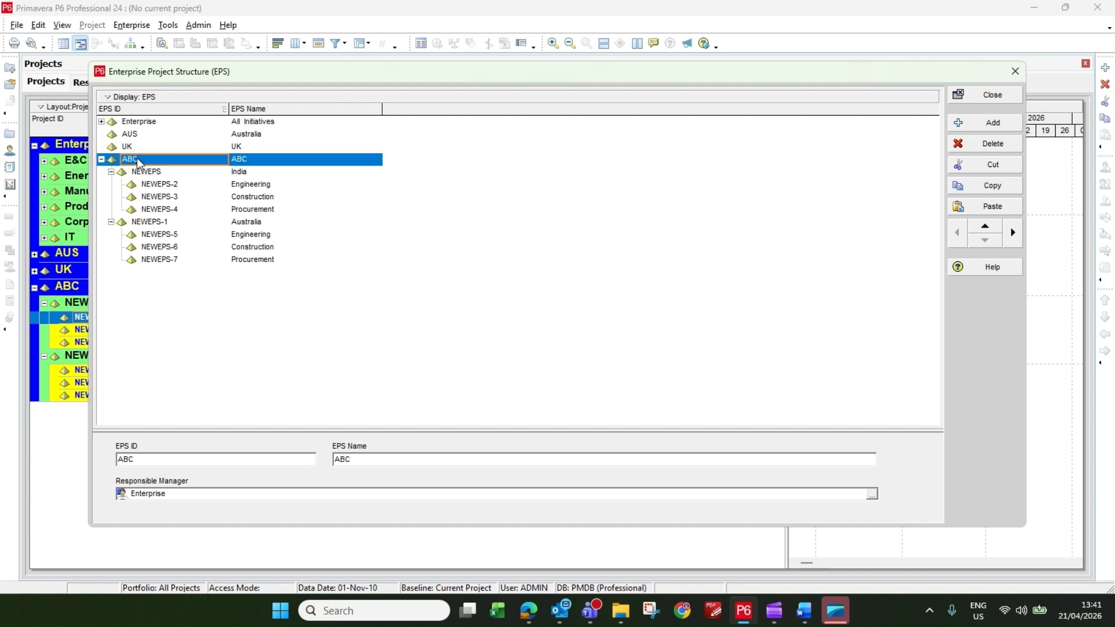
pyautogui.click(169, 172)
pyautogui.click(170, 169)
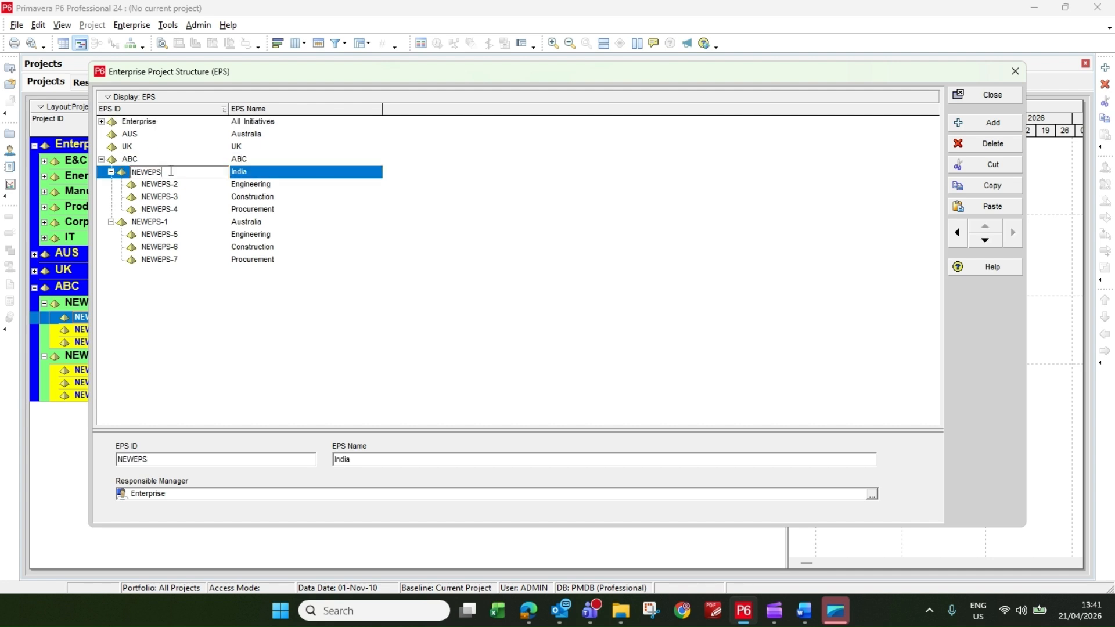
pyautogui.write('IND')
pyautogui.click(187, 183)
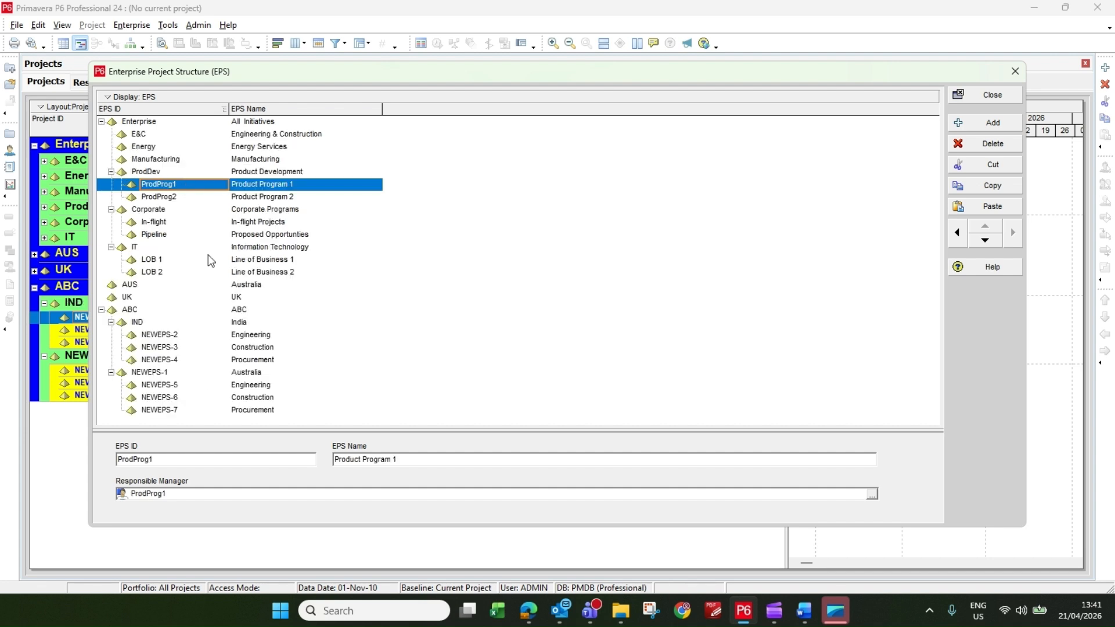
# Try to set the EPS ID of ABC's Australia element to AUS.
pyautogui.click(172, 374)
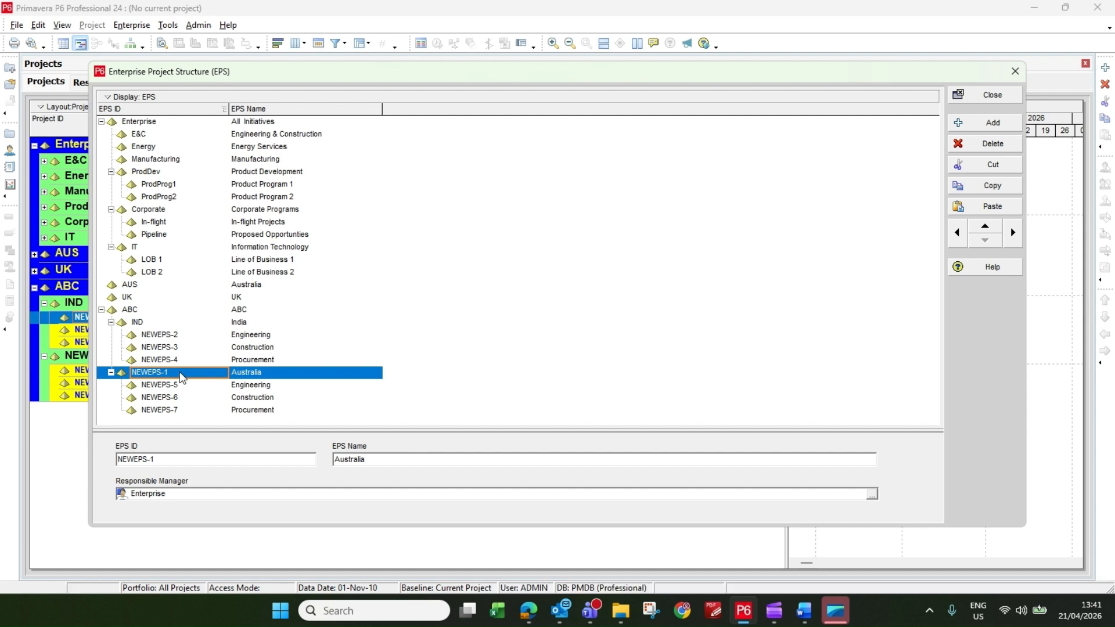
pyautogui.click(179, 375)
pyautogui.write('A')
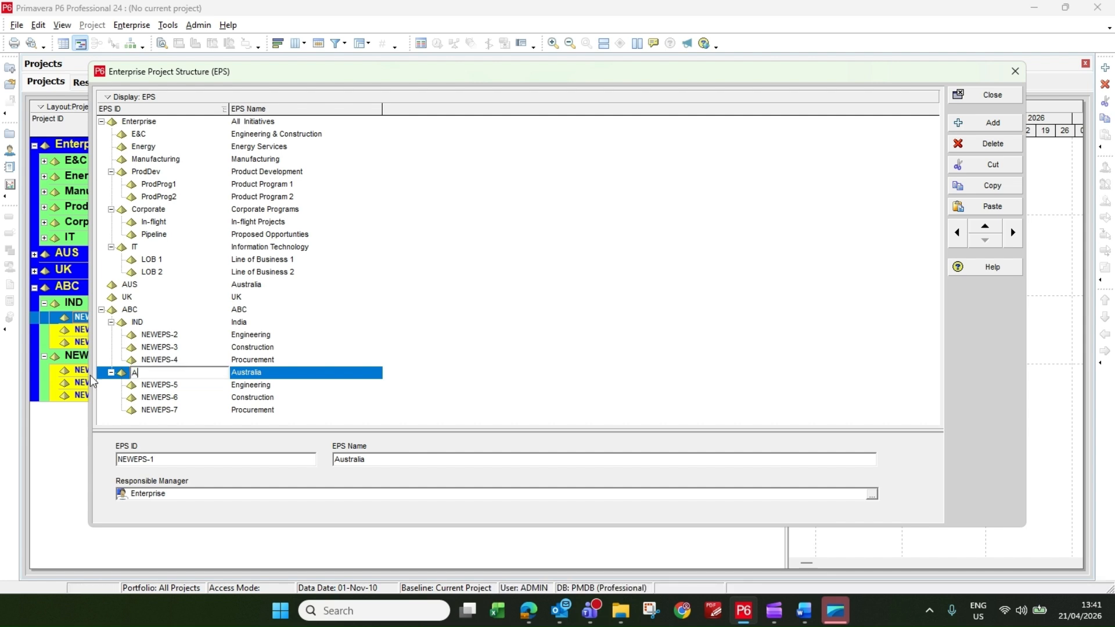
pyautogui.write('US')
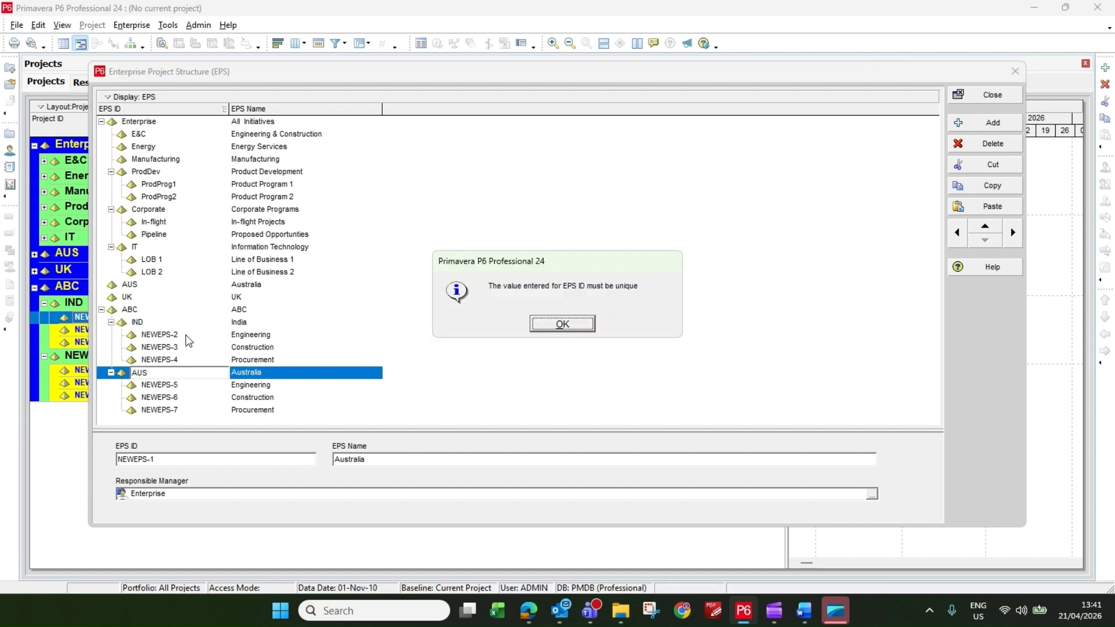
pyautogui.click(187, 341)
pyautogui.click(575, 325)
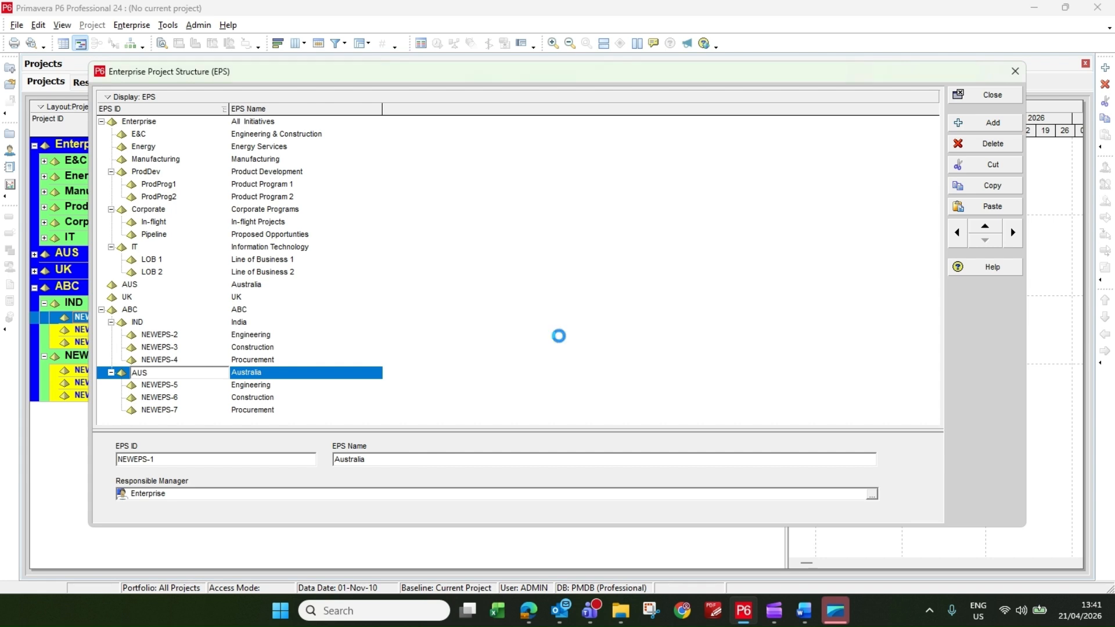
# Set the EPS ID of ABC's Australia element to AUS-1.
pyautogui.click(179, 373)
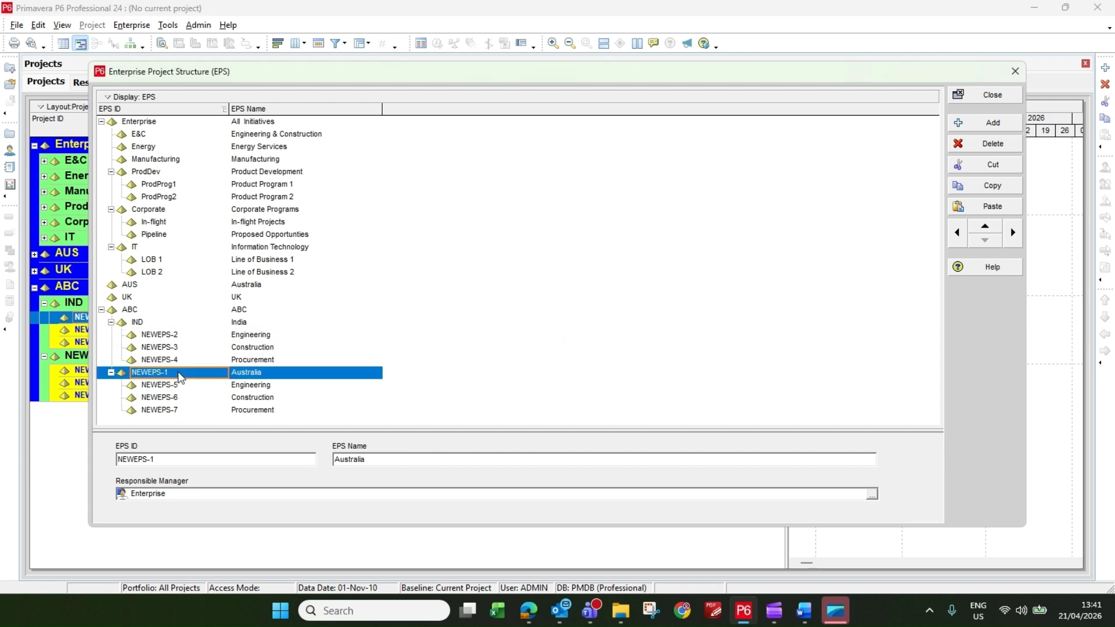
pyautogui.click(180, 372)
pyautogui.write('AUS')
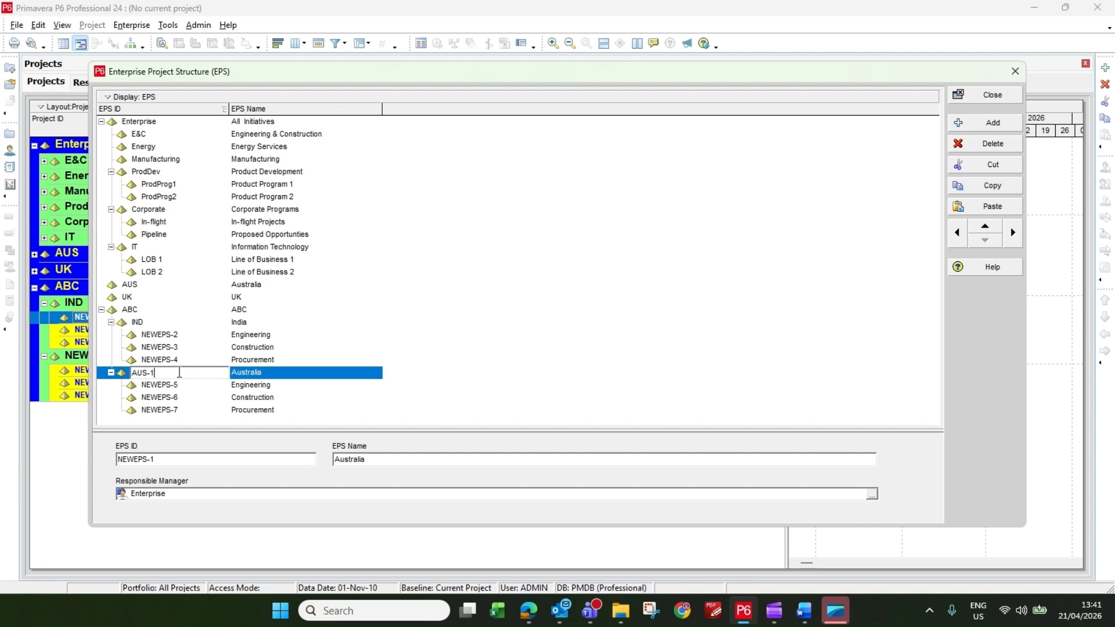
pyautogui.write('-1')
pyautogui.press('Return')
# Set the EPS IDs of the Engineering and Construction elements under India to ENG-1 and CONS-1.
pyautogui.click(204, 339)
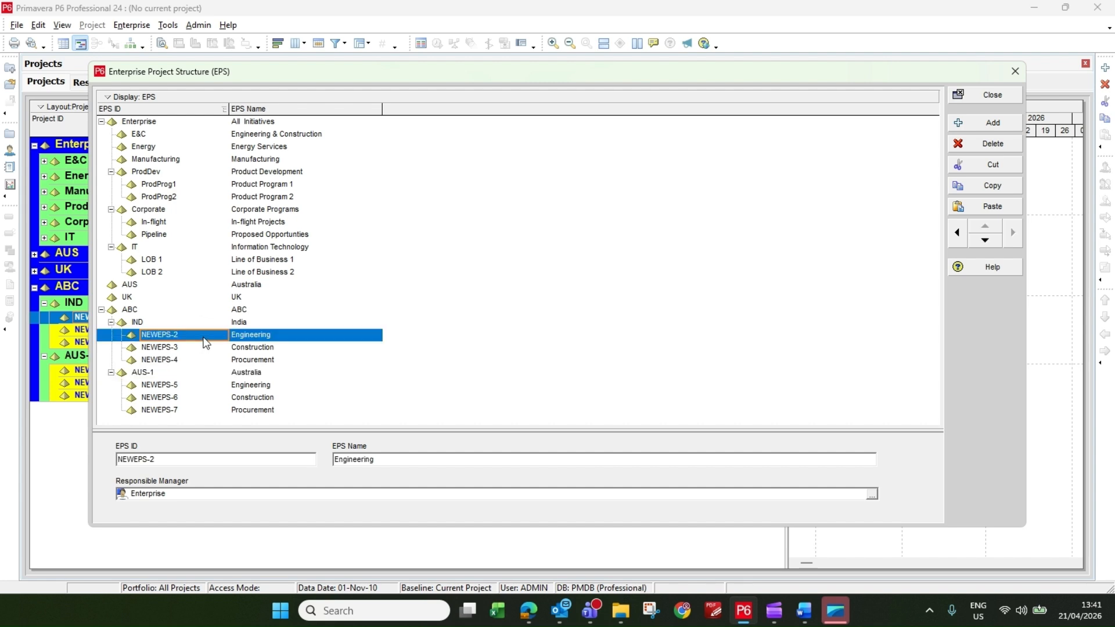
pyautogui.click(204, 339)
pyautogui.write('ENG-1')
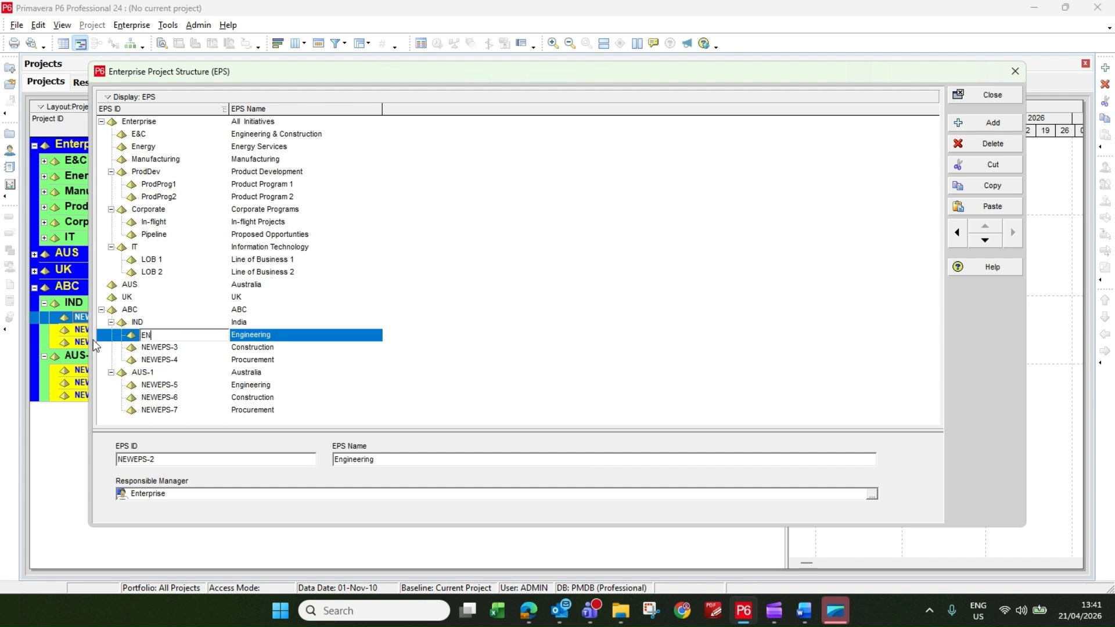
pyautogui.click(186, 349)
pyautogui.click(194, 348)
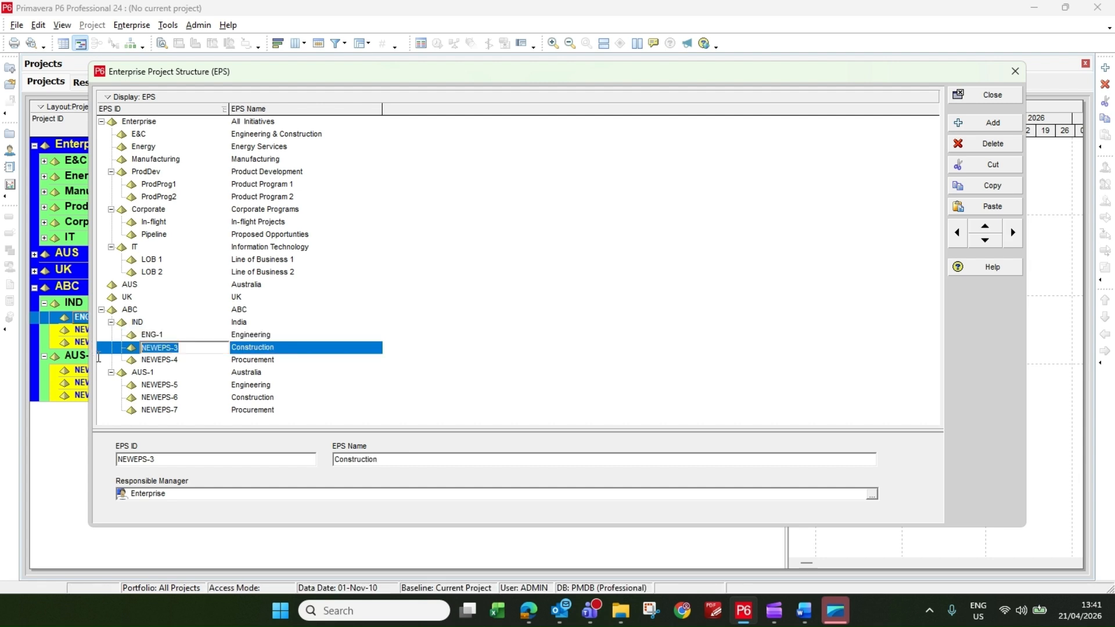
pyautogui.write('CONS-1')
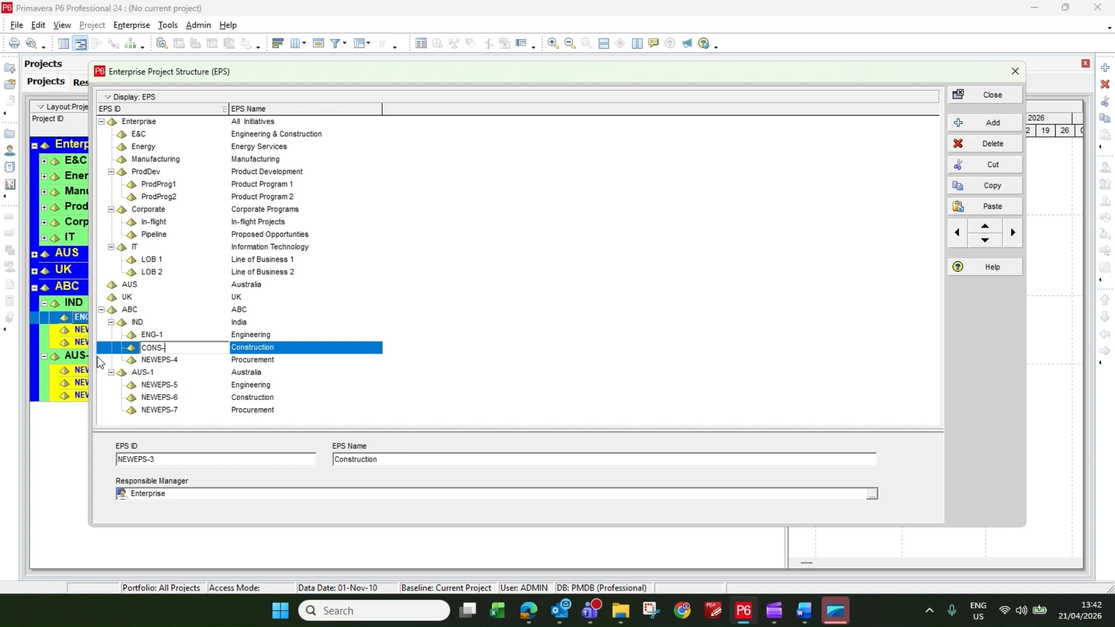
# Set the EPS ID of the Procurement element under India to PRO-1.
pyautogui.click(187, 362)
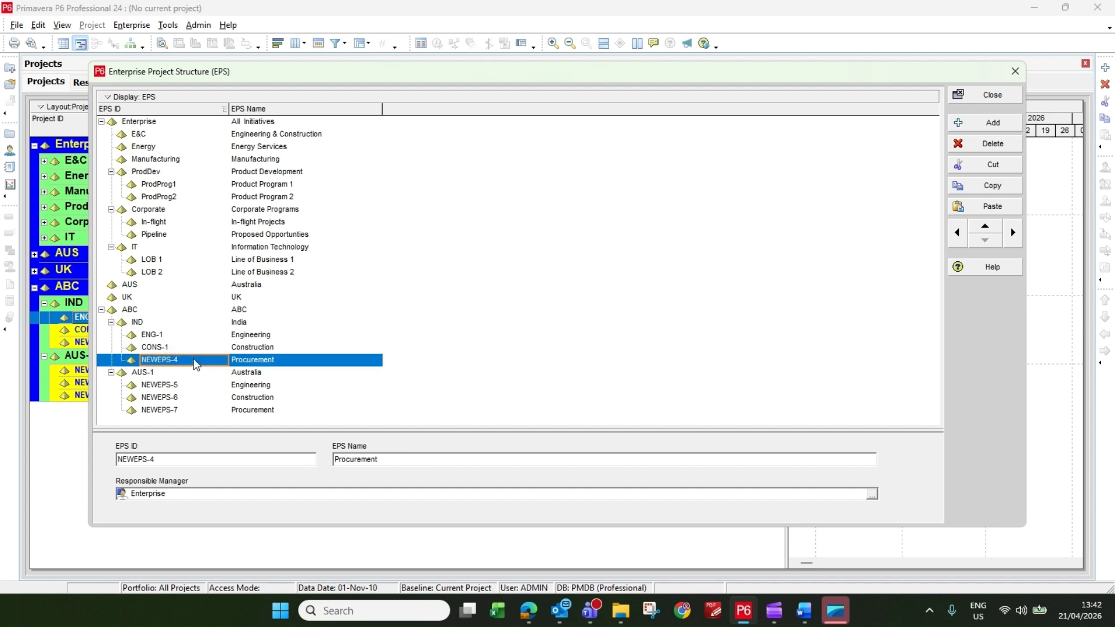
pyautogui.click(187, 362)
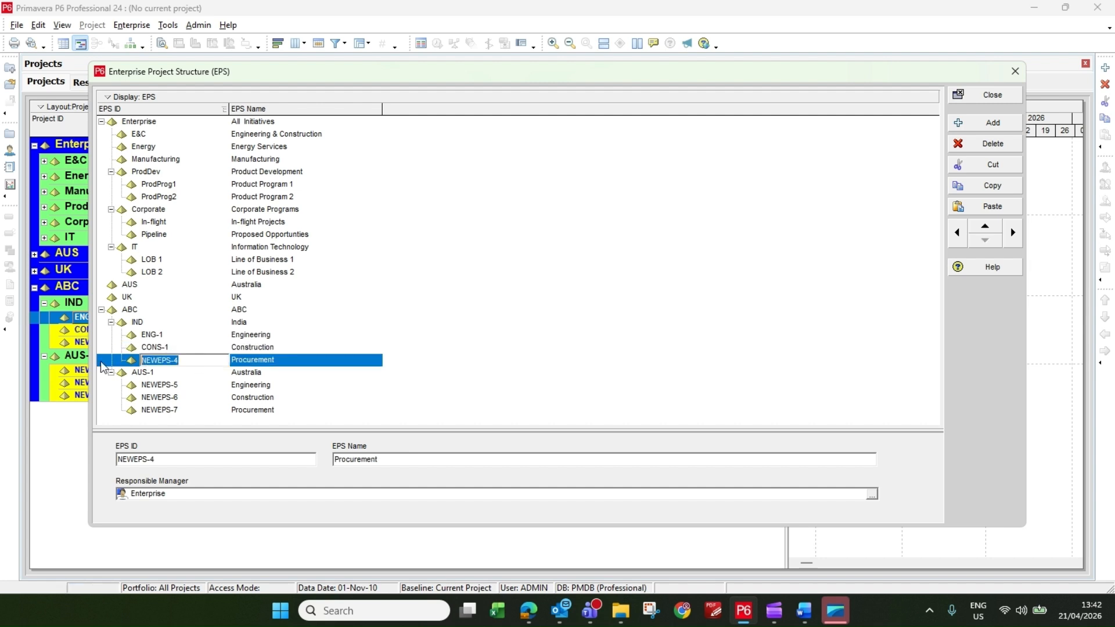
pyautogui.write('Pr')
# Copy India's Engineering ID to the Engineering element under ABC's Australia and change it to ENG-2.
pyautogui.click(172, 335)
pyautogui.click(172, 334)
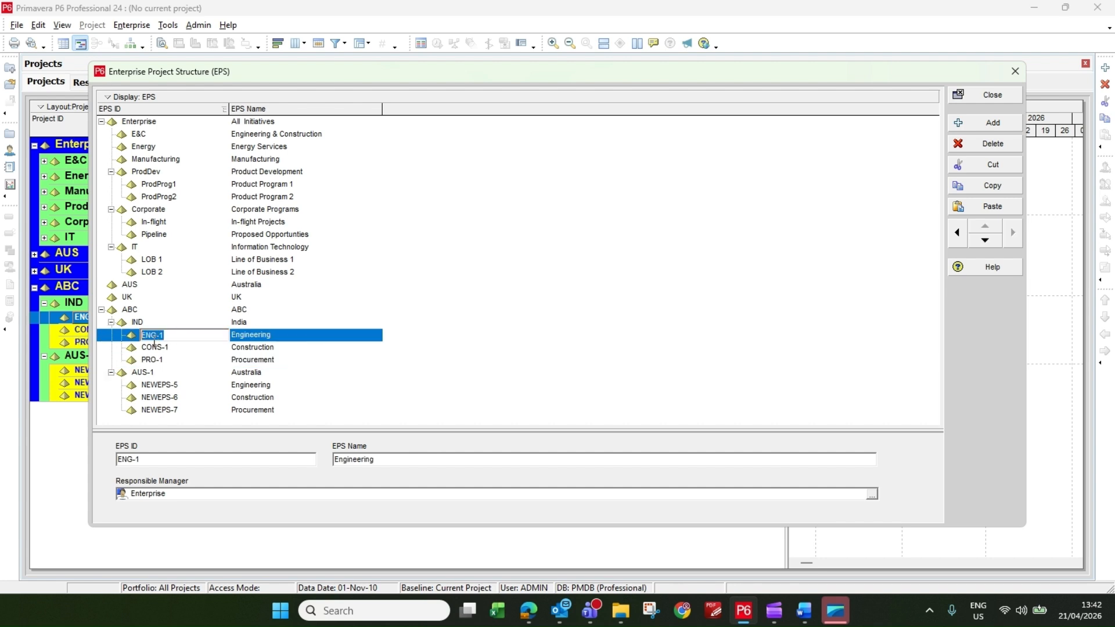
pyautogui.click(200, 387)
pyautogui.click(199, 387)
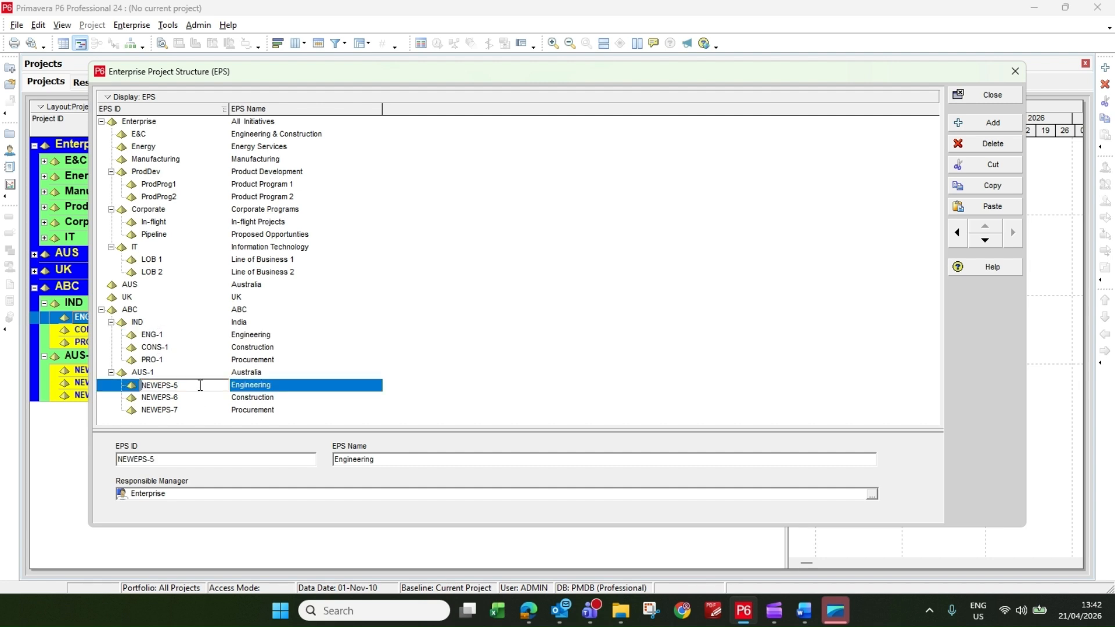
pyautogui.write('ENG-1')
pyautogui.write('2')
# Reuse India's Construction ID for the Construction element under ABC's Australia, changing it to CONS-2.
pyautogui.click(186, 348)
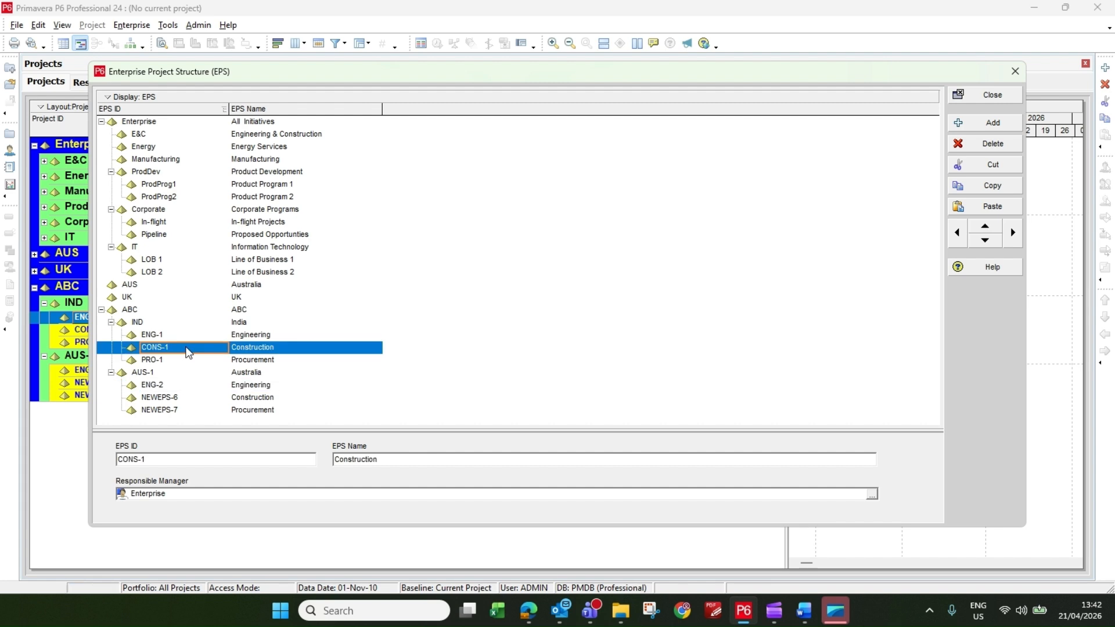
pyautogui.click(186, 349)
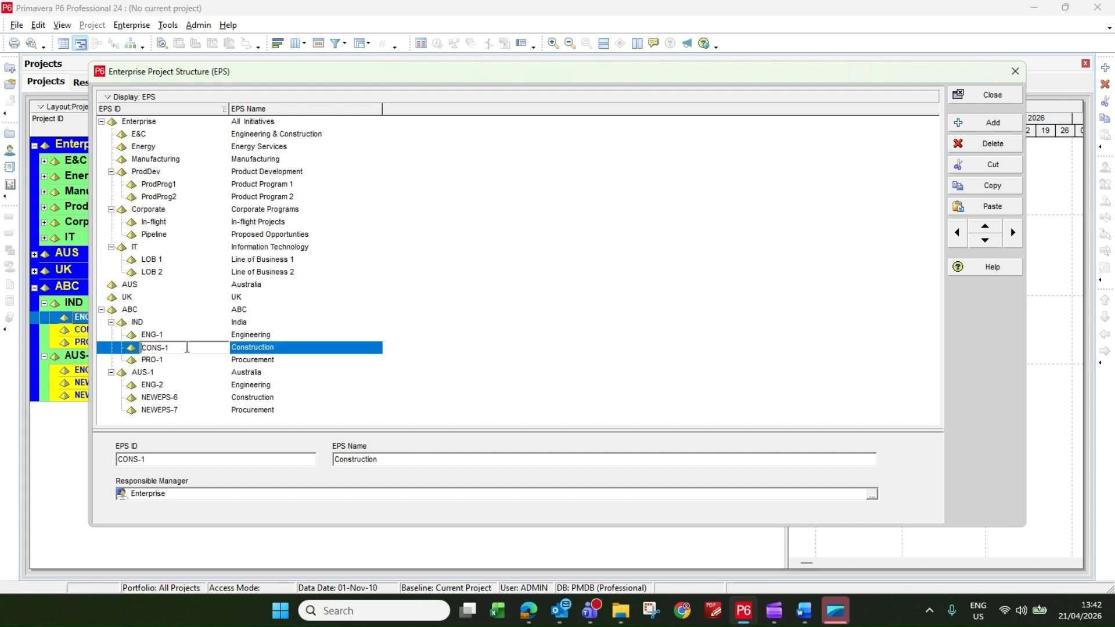
pyautogui.click(196, 399)
pyautogui.click(196, 400)
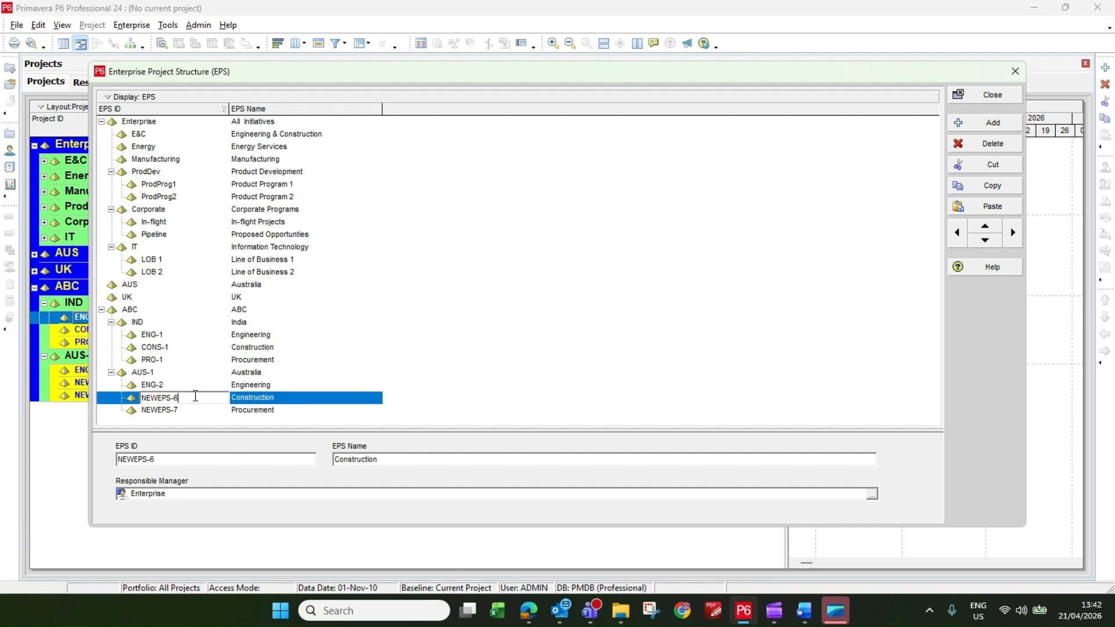
pyautogui.write('CONS-2')
# Reuse India's Procurement ID for the Procurement element under ABC's Australia, changing it to PRO-2.
pyautogui.click(185, 361)
pyautogui.click(185, 360)
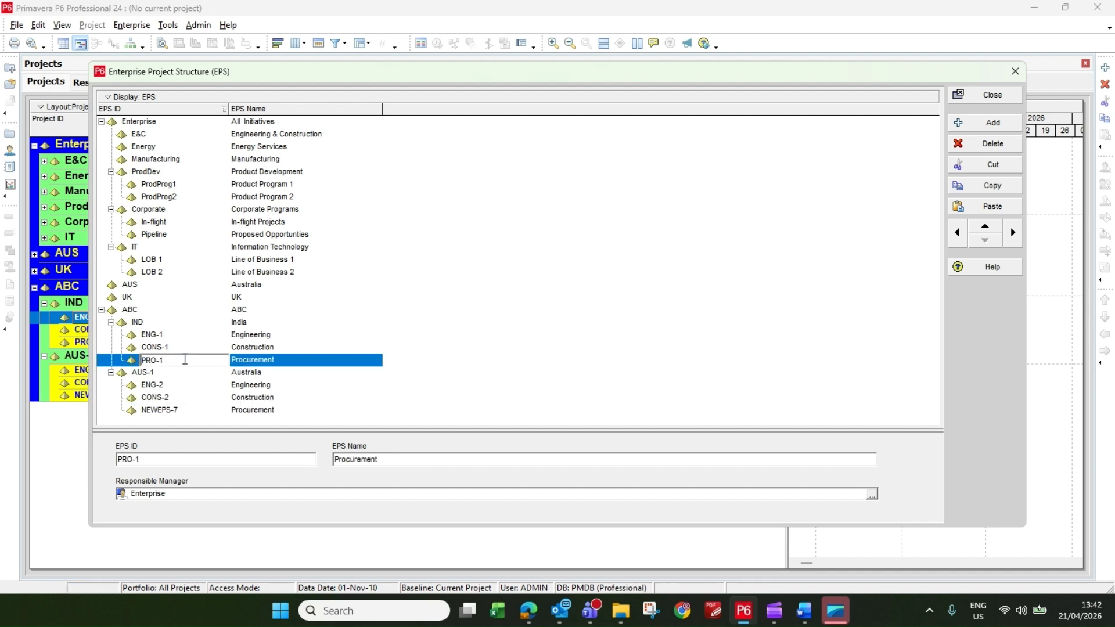
pyautogui.click(191, 398)
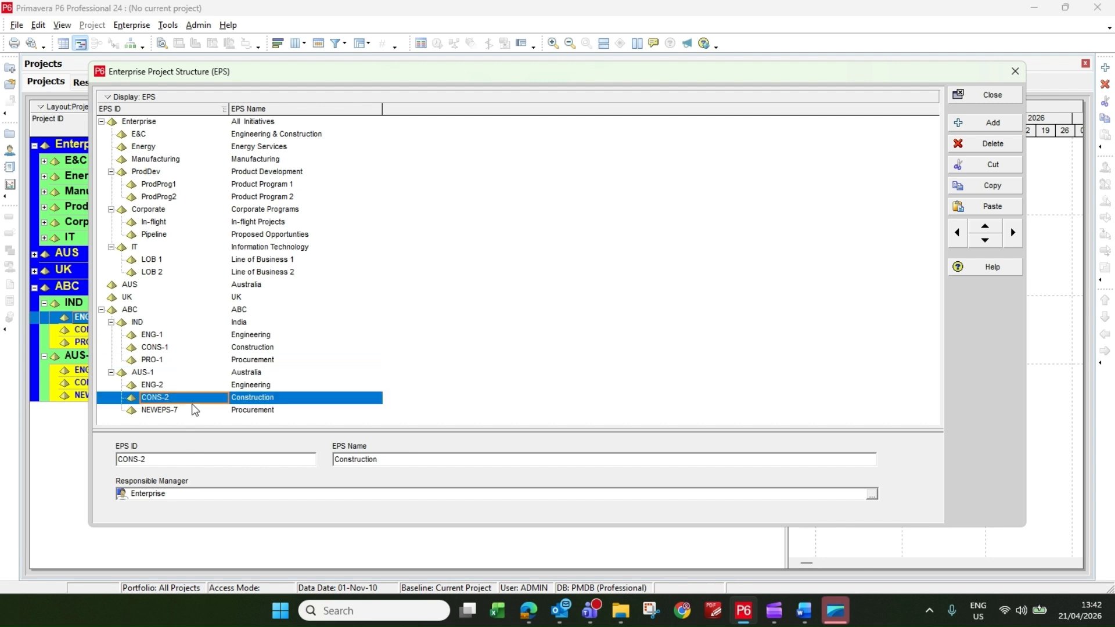
pyautogui.click(191, 410)
pyautogui.click(192, 410)
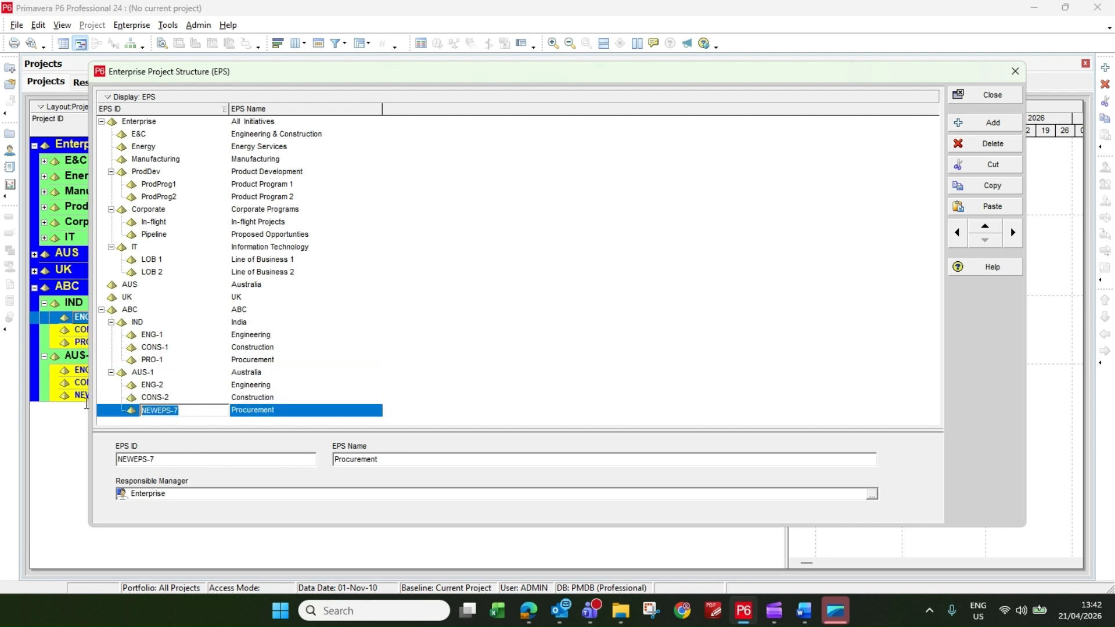
pyautogui.write('PRO-2')
pyautogui.press('Return')
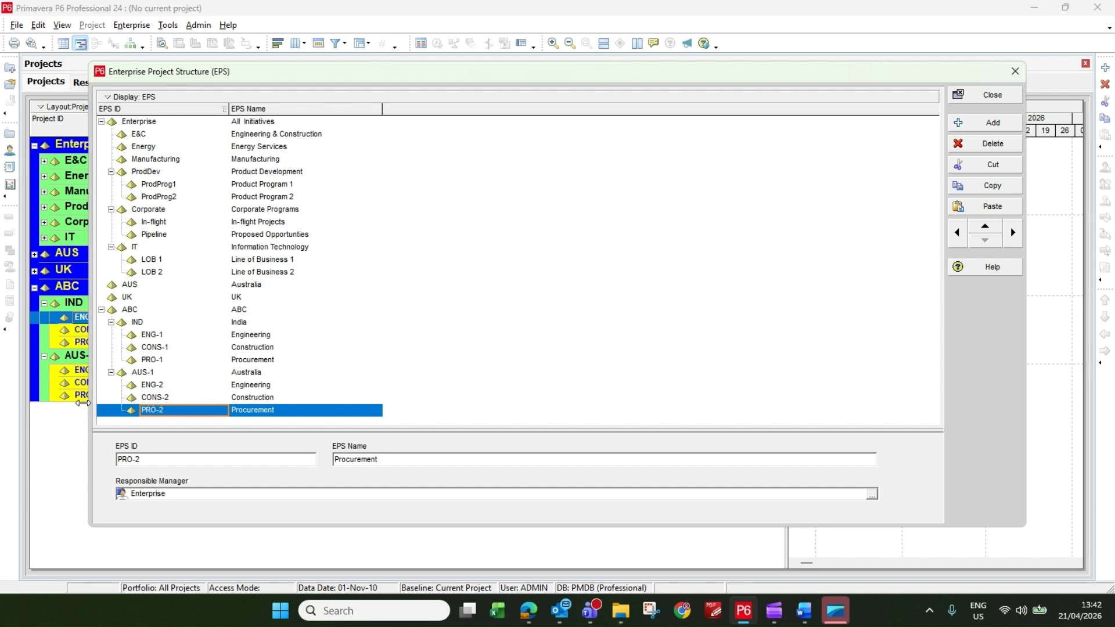
# Close the Enterprise Project Structure dialog and refresh the project data.
pyautogui.click(990, 97)
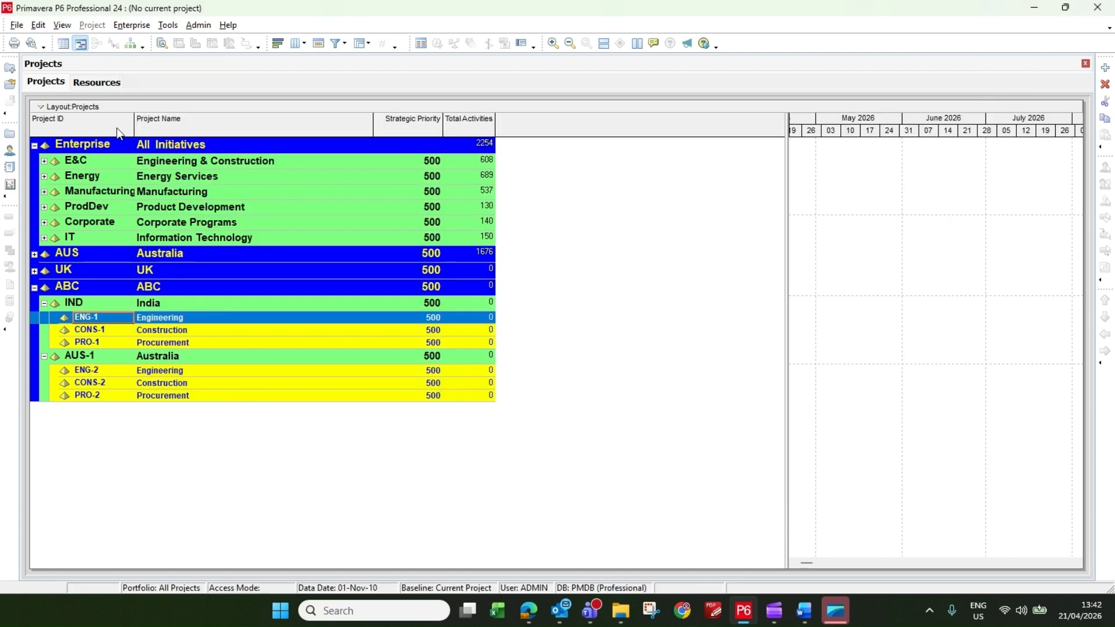
pyautogui.click(16, 25)
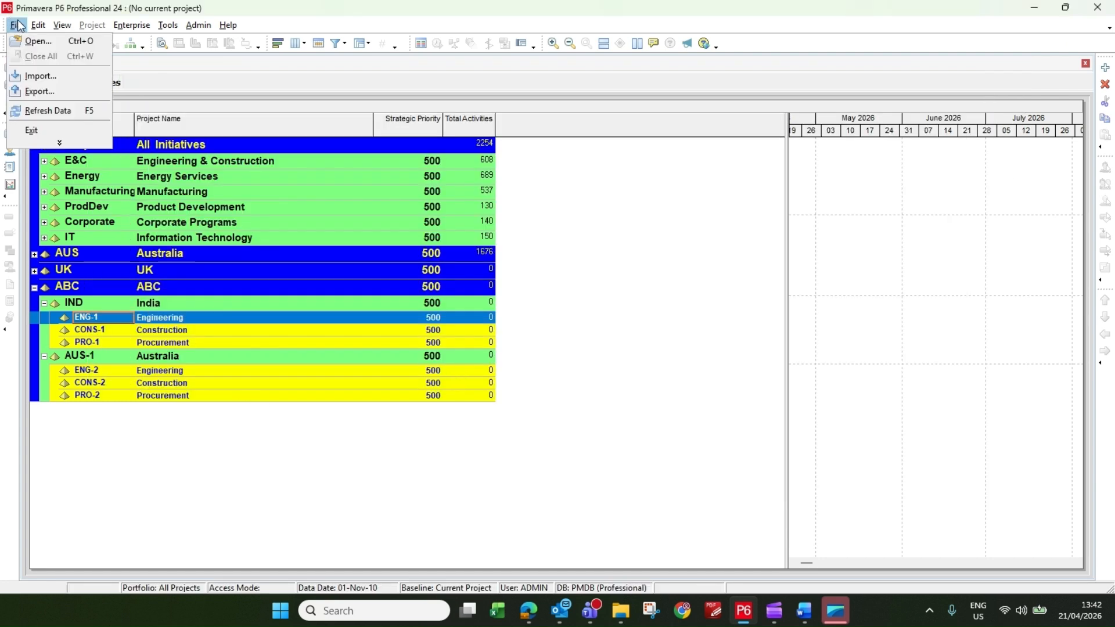
pyautogui.click(34, 109)
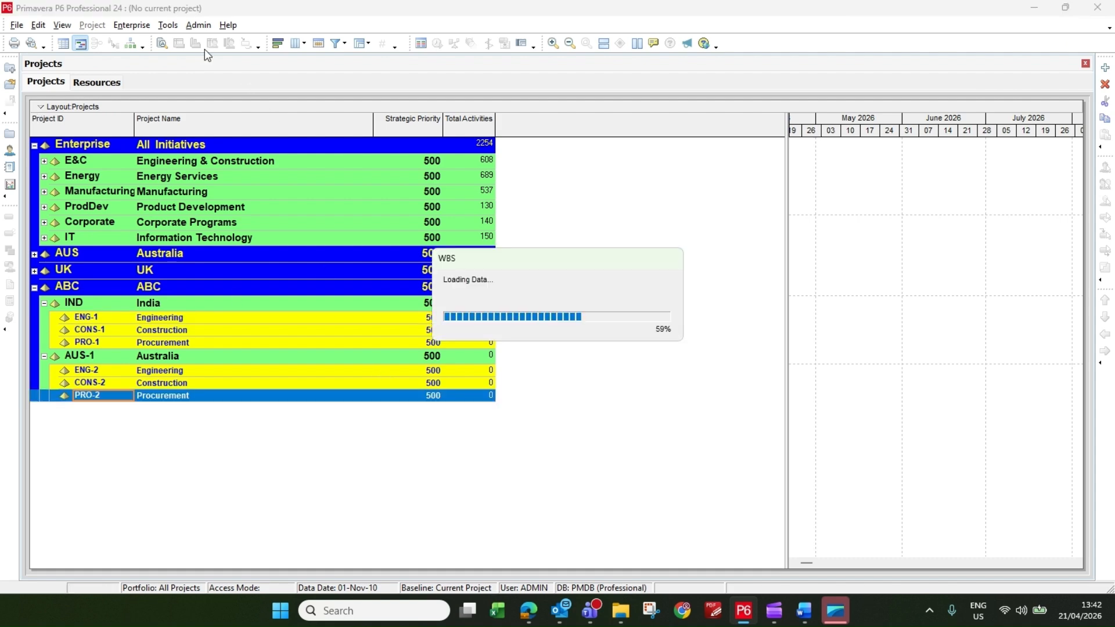
# Reopen the Enterprise Project Structure and display it as a chart.
pyautogui.click(137, 25)
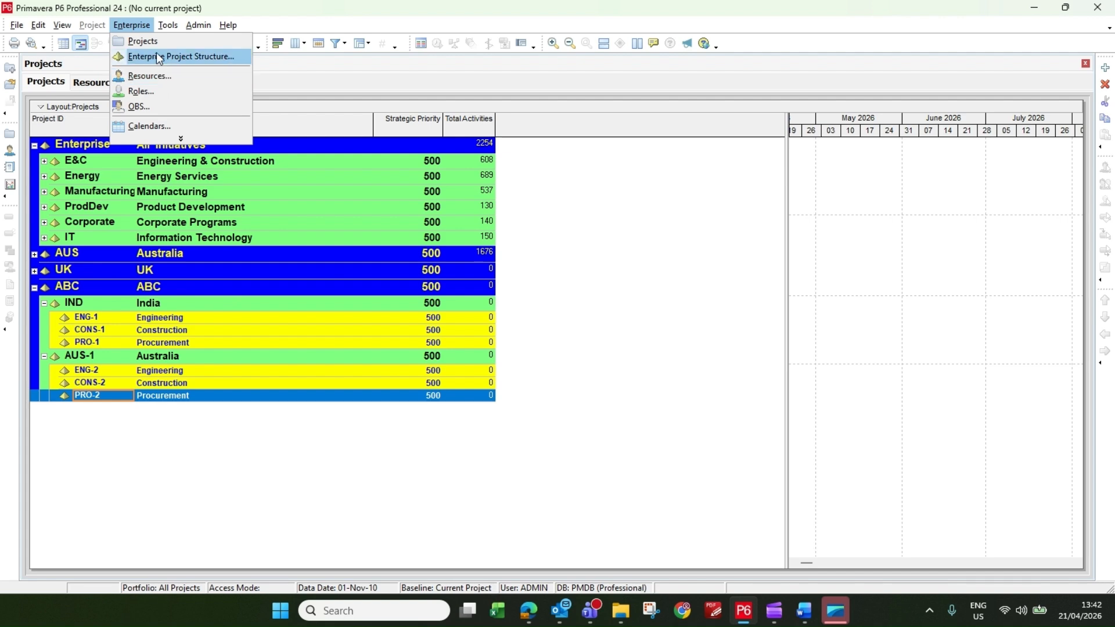
pyautogui.click(153, 55)
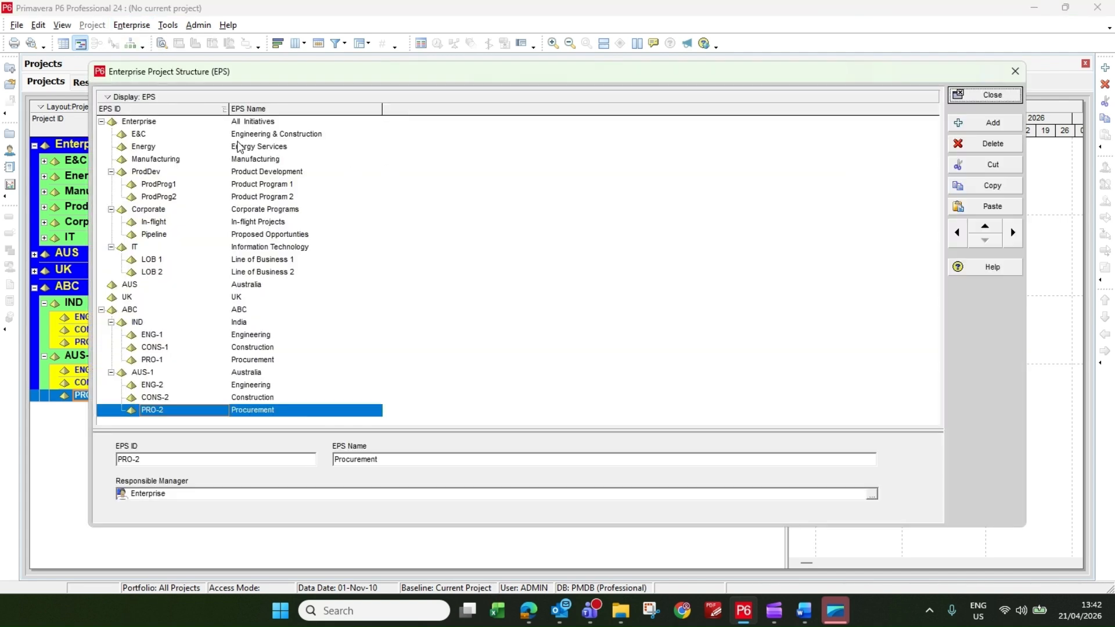
pyautogui.click(138, 97)
pyautogui.click(139, 129)
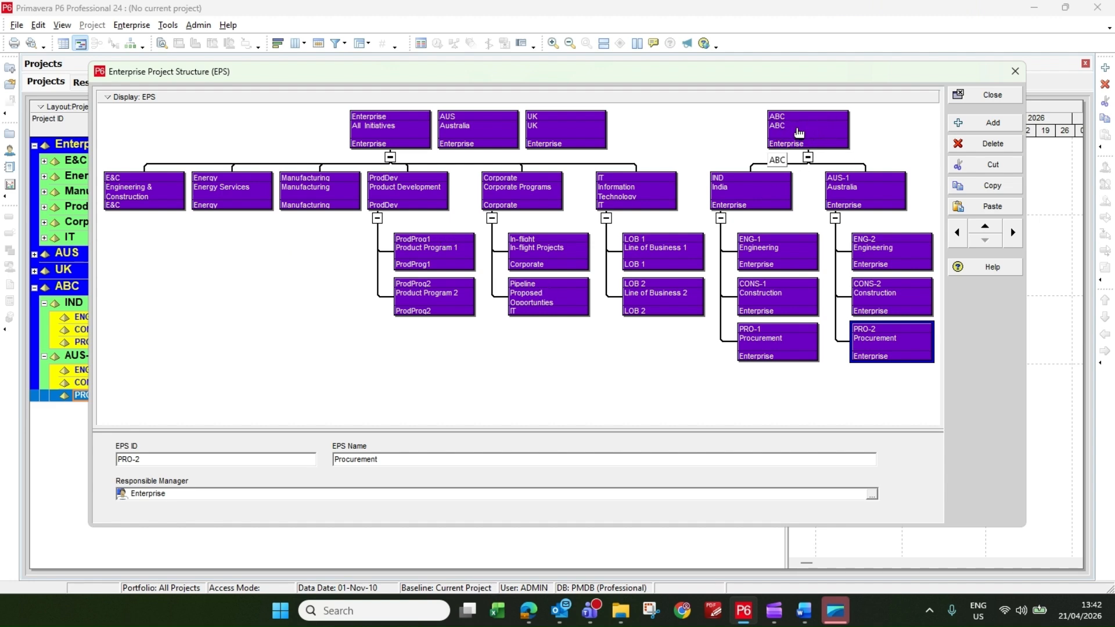
# Examine the India and Australia branches under ABC and their Engineering, Construction and Procurement elements in the EPS chart, and close the dialog.
pyautogui.click(737, 188)
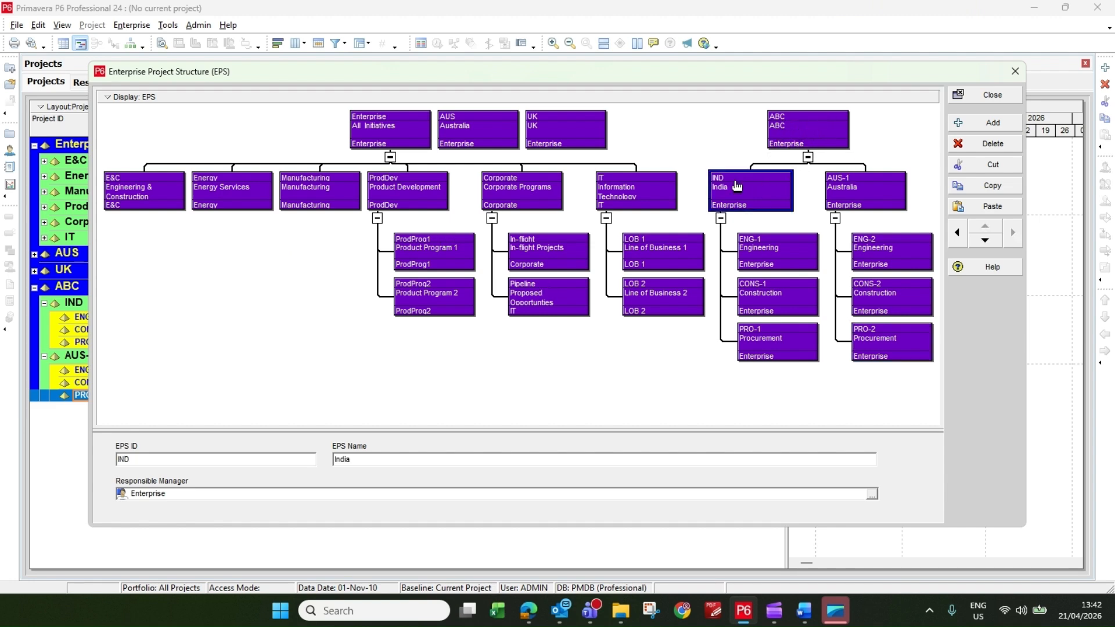
pyautogui.click(883, 186)
pyautogui.click(737, 200)
pyautogui.click(760, 254)
pyautogui.click(765, 300)
pyautogui.click(767, 349)
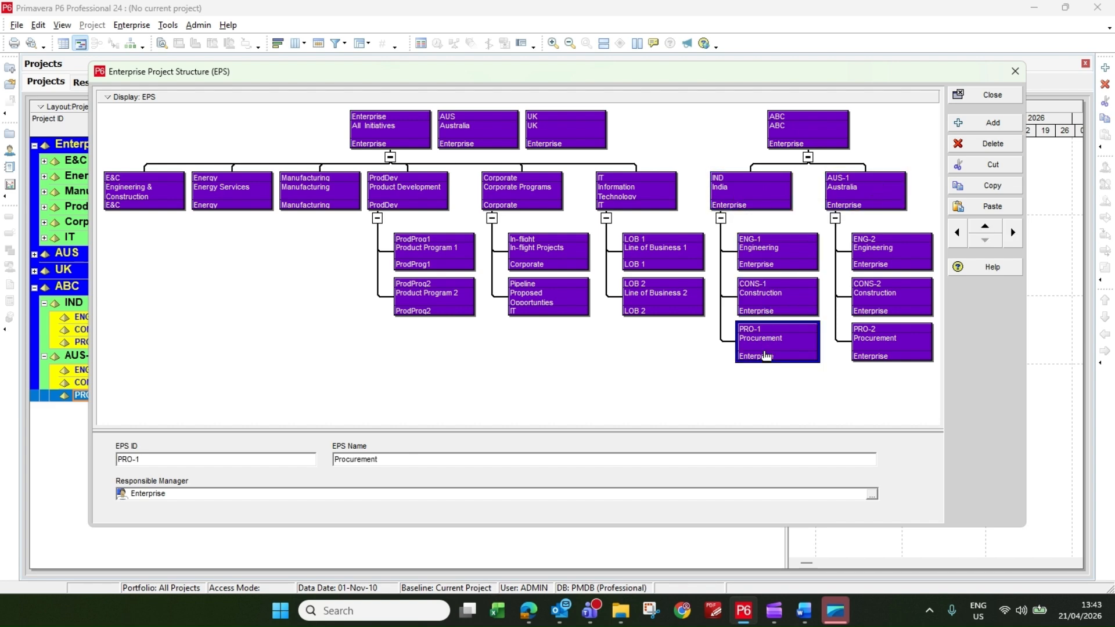
pyautogui.click(897, 200)
pyautogui.click(893, 268)
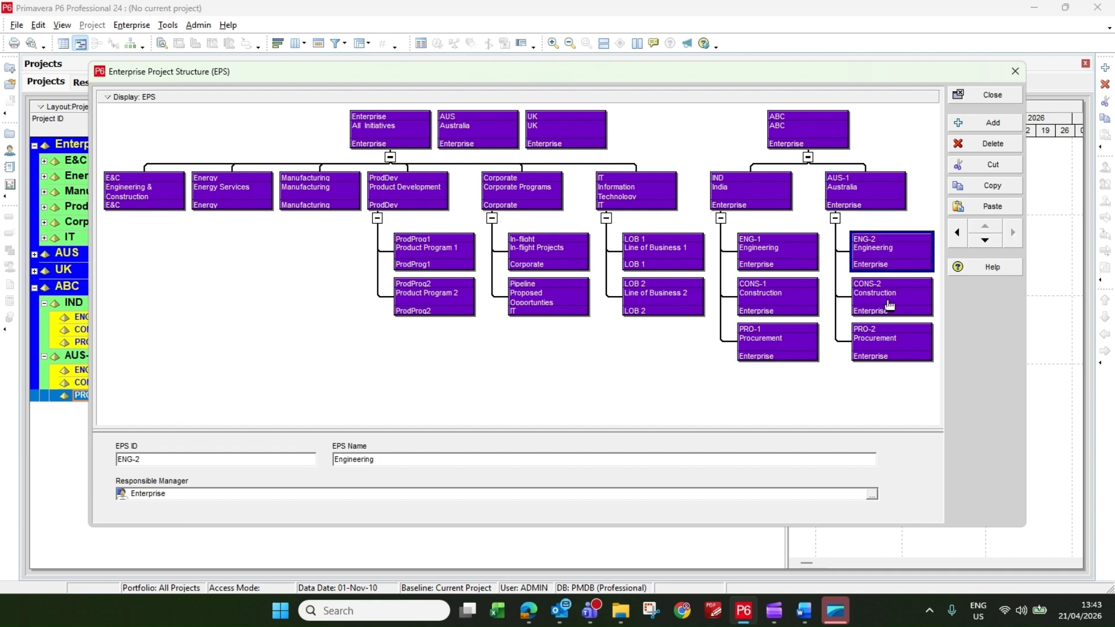
pyautogui.click(888, 307)
pyautogui.click(889, 336)
pyautogui.click(994, 95)
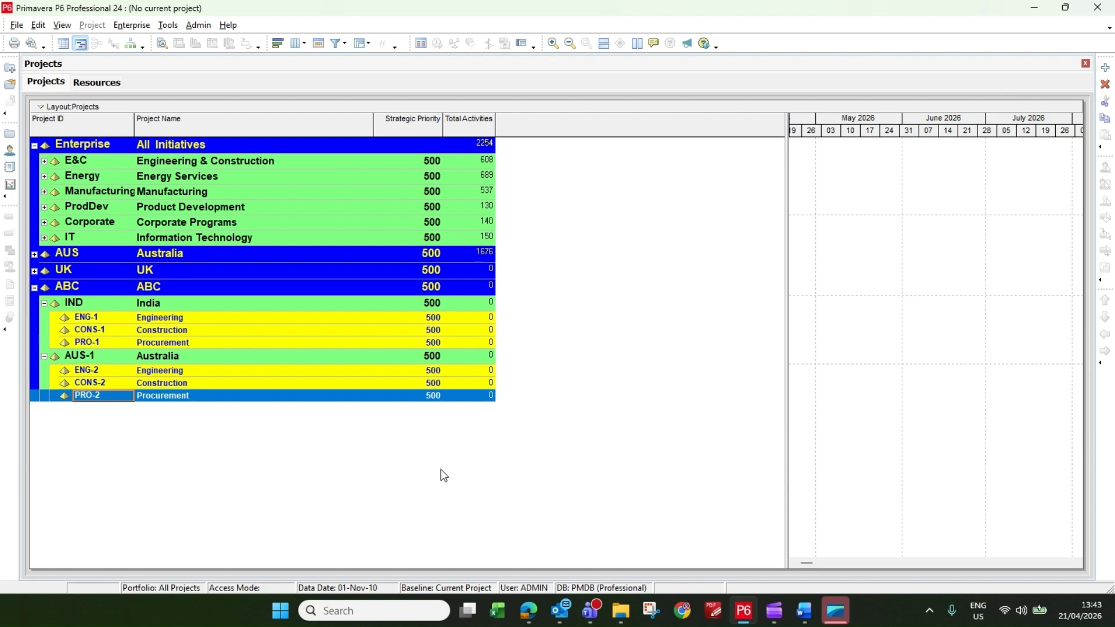
# Add the Original Budget column from the Budget category to the Projects table, directly after Project ID.
pyautogui.click(138, 321)
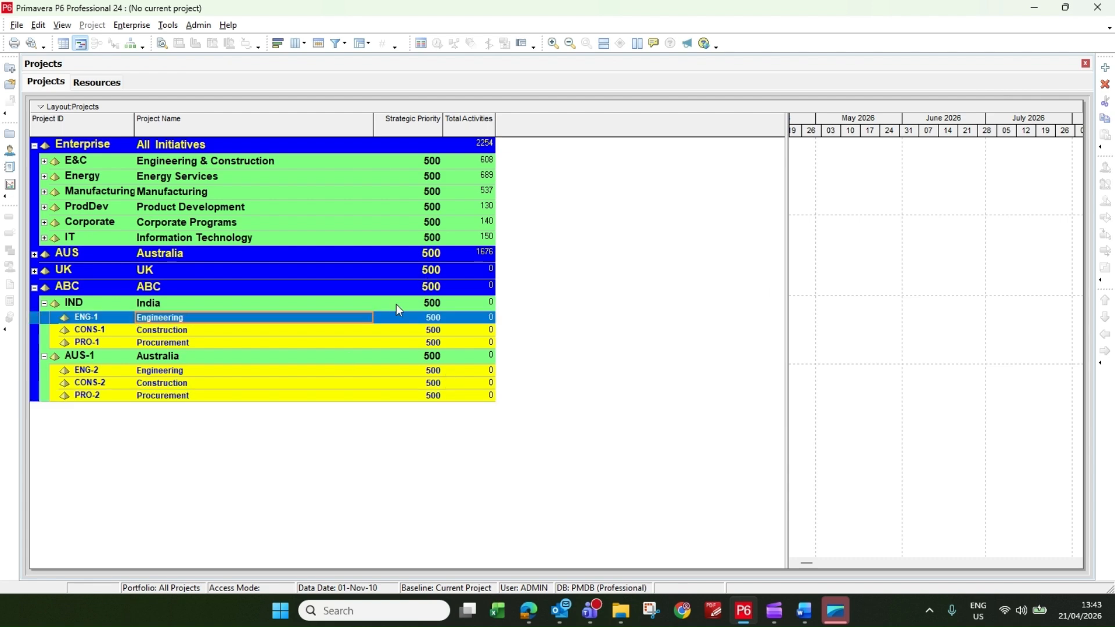
pyautogui.rightClick(478, 120)
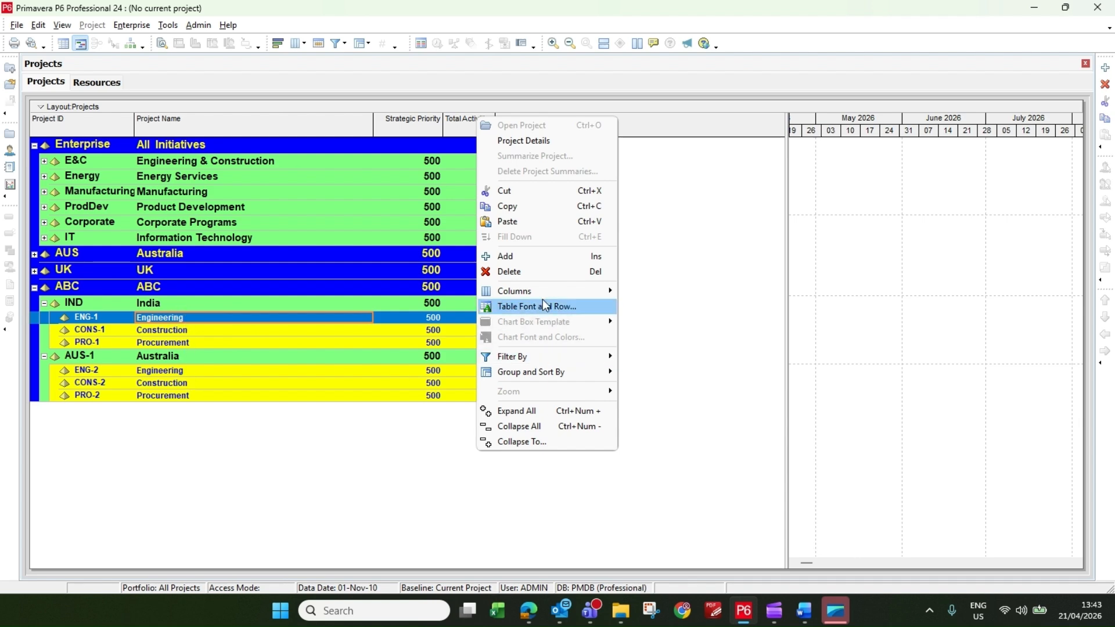
pyautogui.moveTo(549, 291)
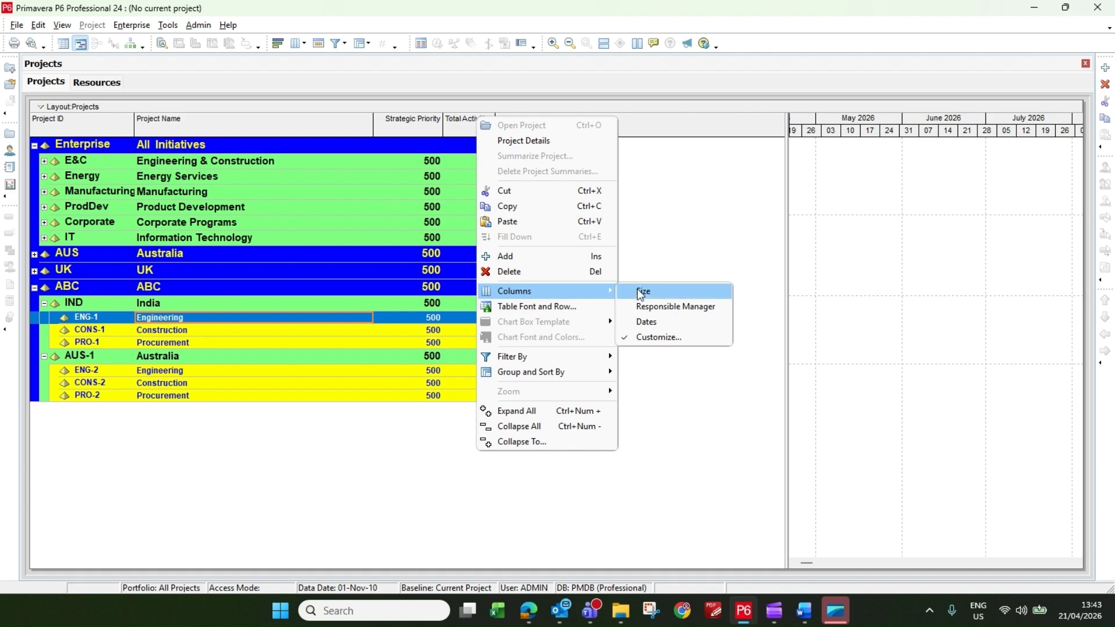
pyautogui.click(665, 339)
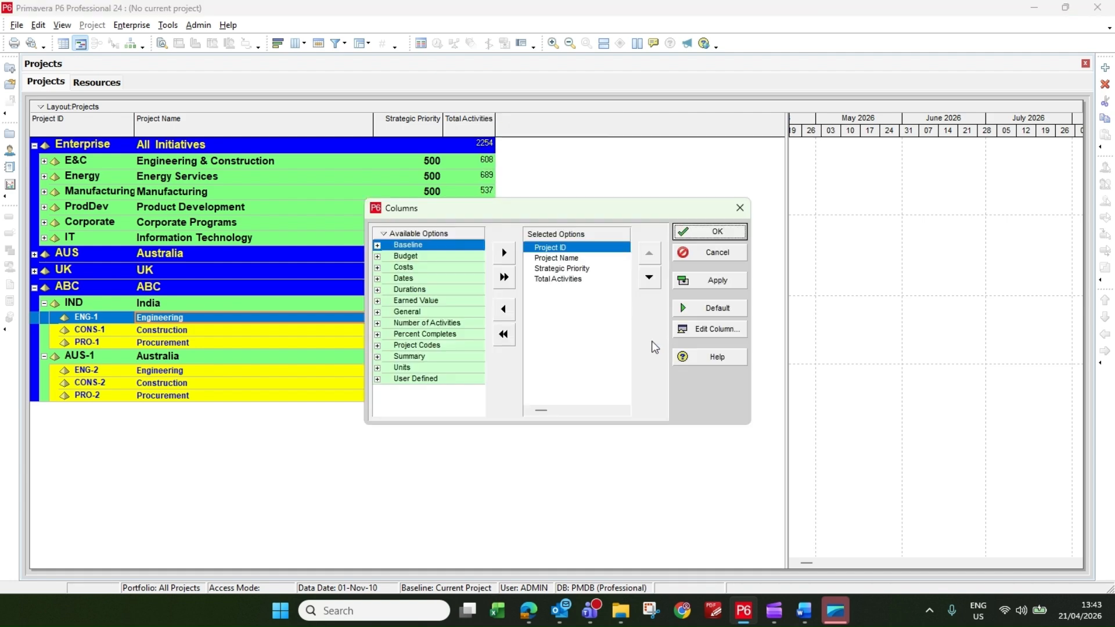
pyautogui.click(377, 257)
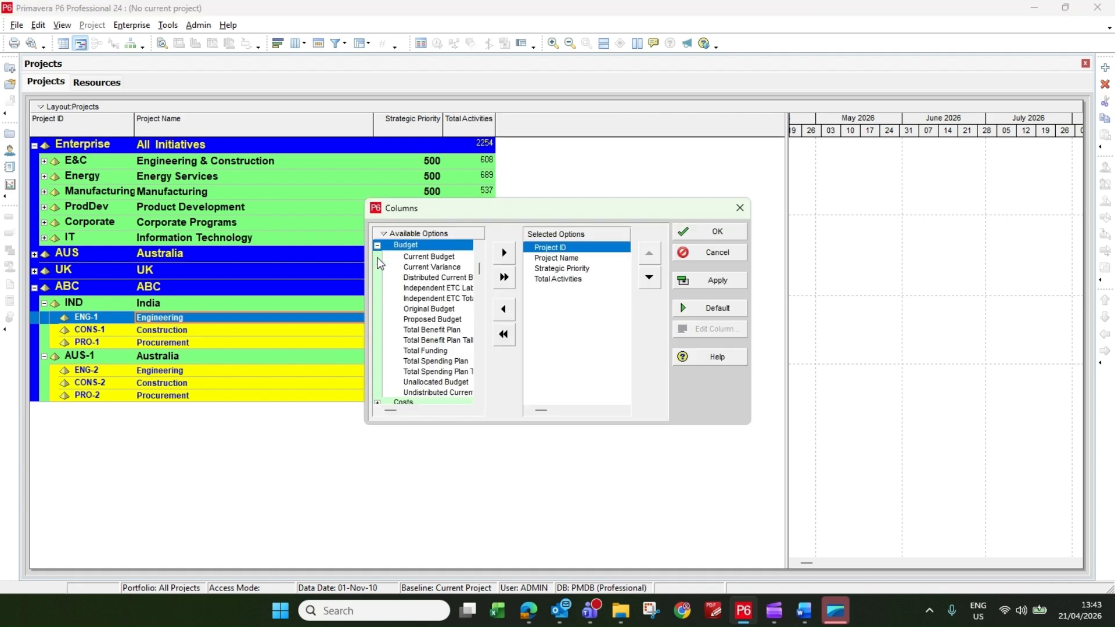
pyautogui.click(442, 258)
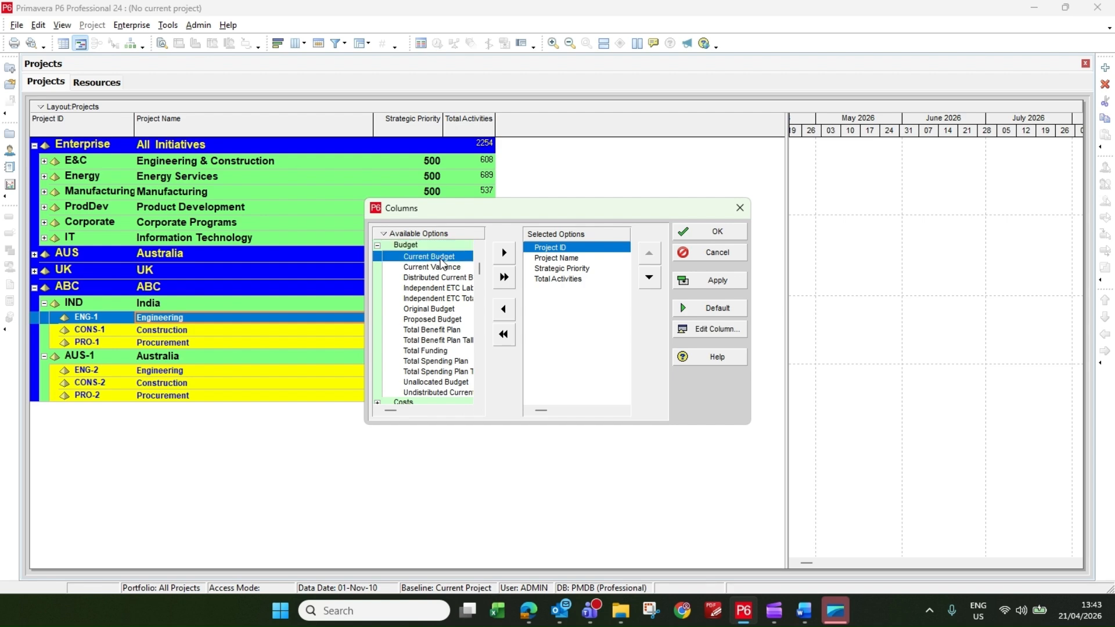
pyautogui.click(444, 311)
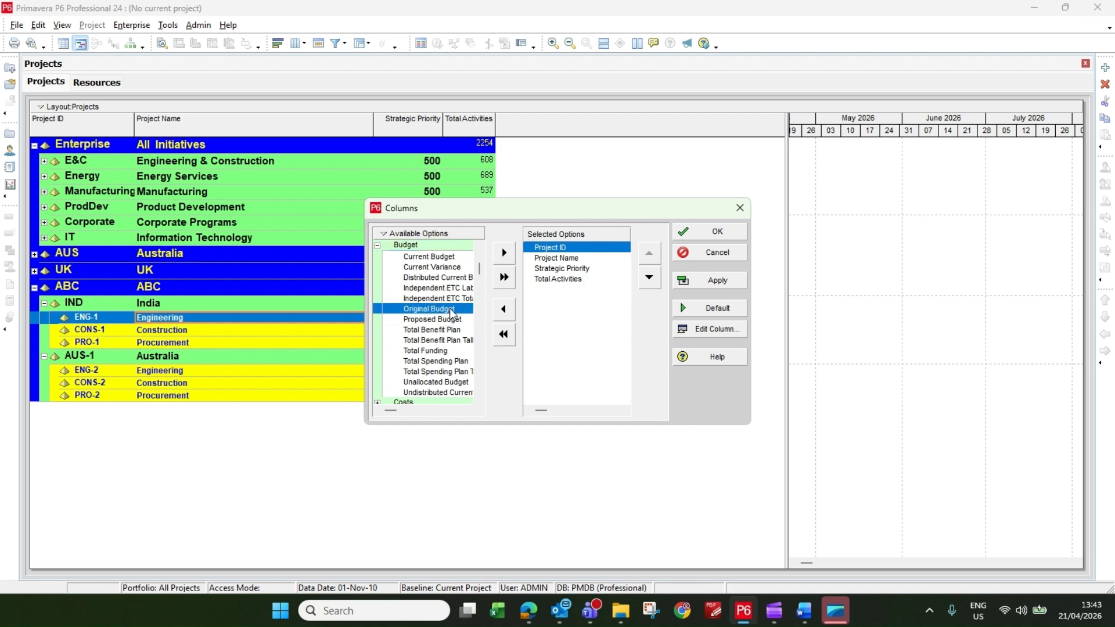
pyautogui.click(503, 255)
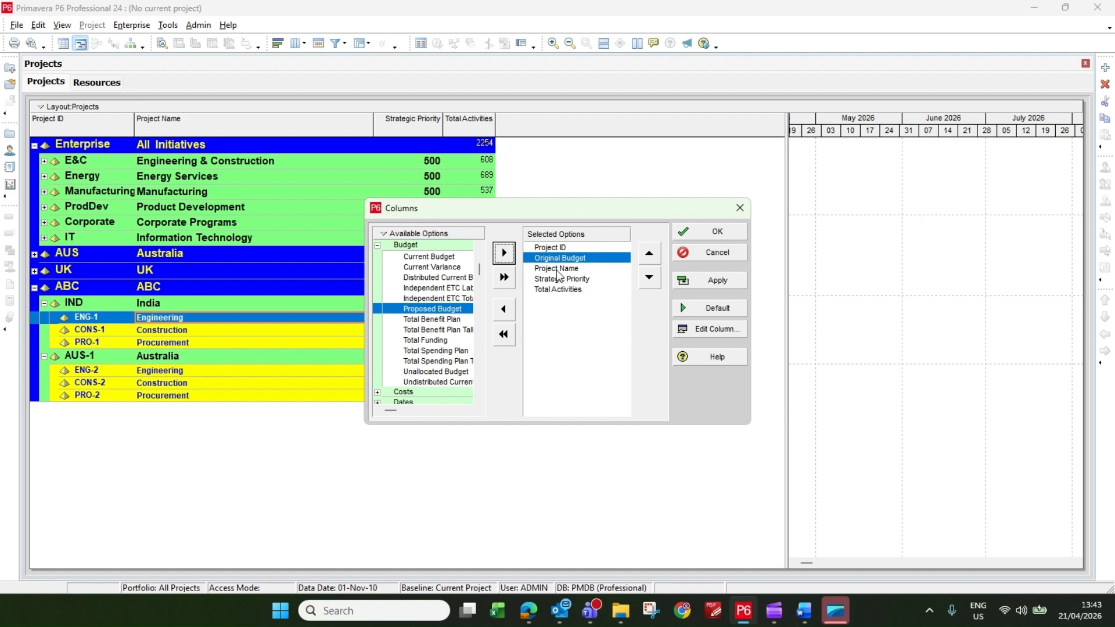
pyautogui.click(726, 233)
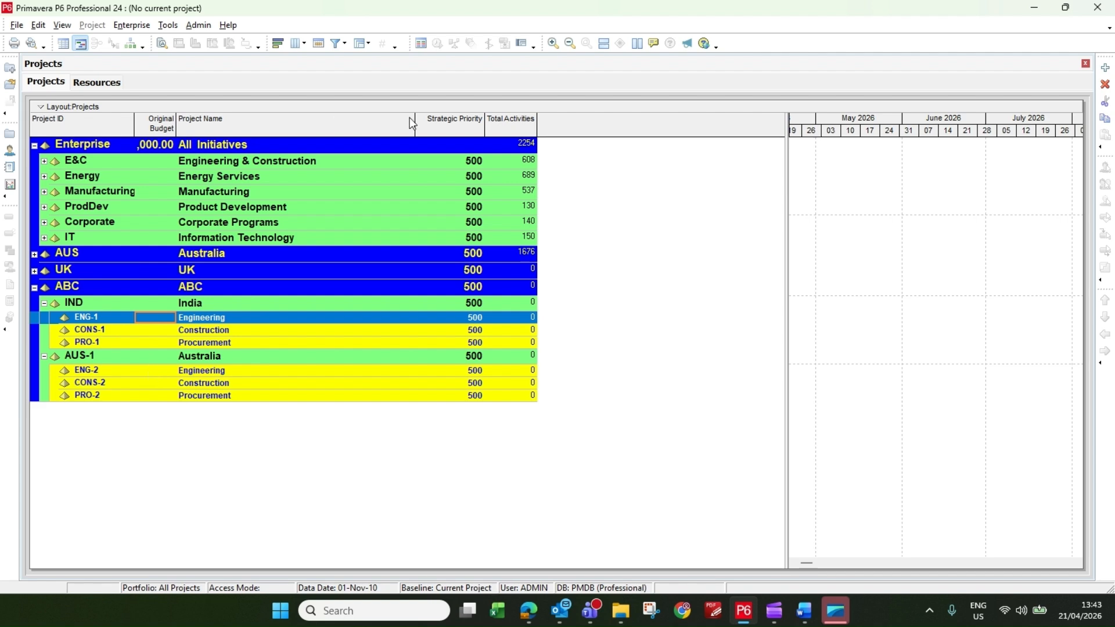
# Examine the column options available for the Projects table, including the Budget and Costs categories, and close the column settings.
pyautogui.rightClick(516, 131)
pyautogui.moveTo(572, 308)
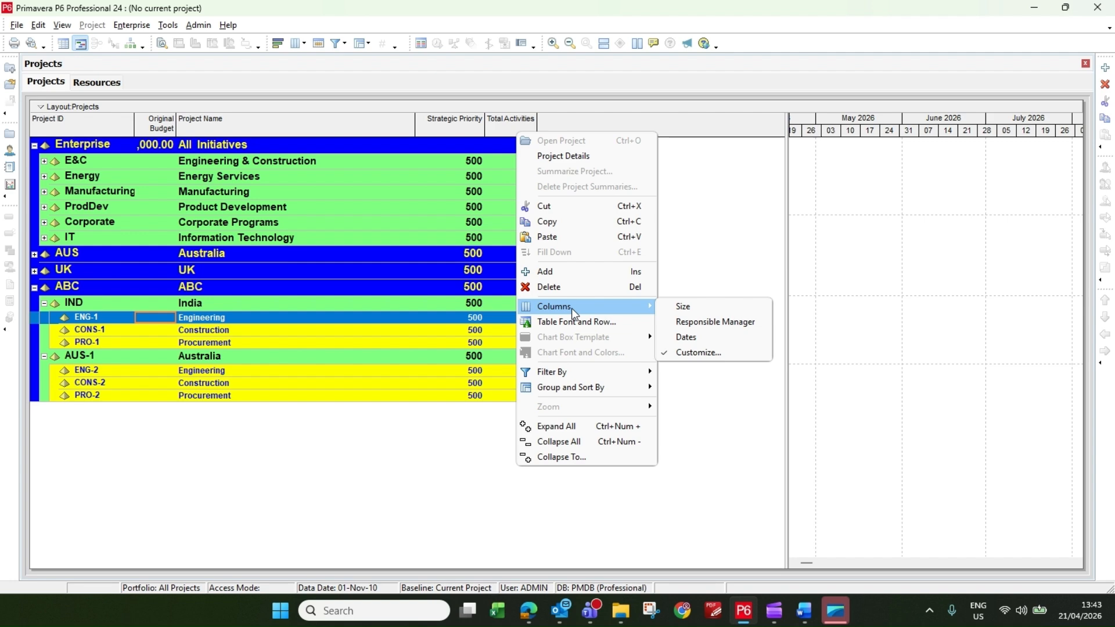
pyautogui.click(682, 353)
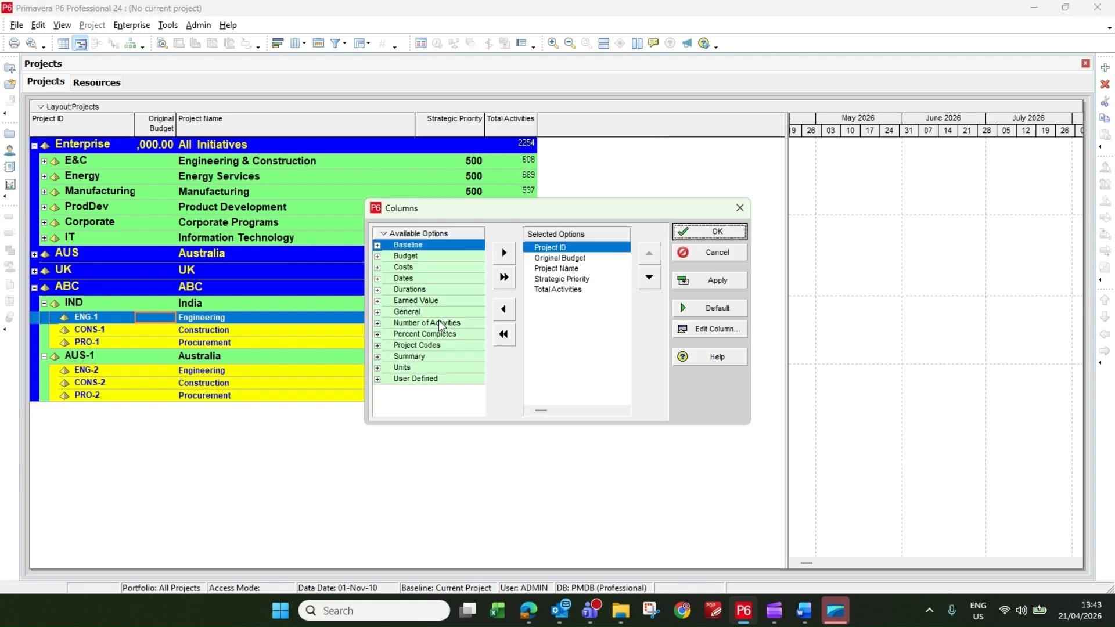
pyautogui.click(377, 256)
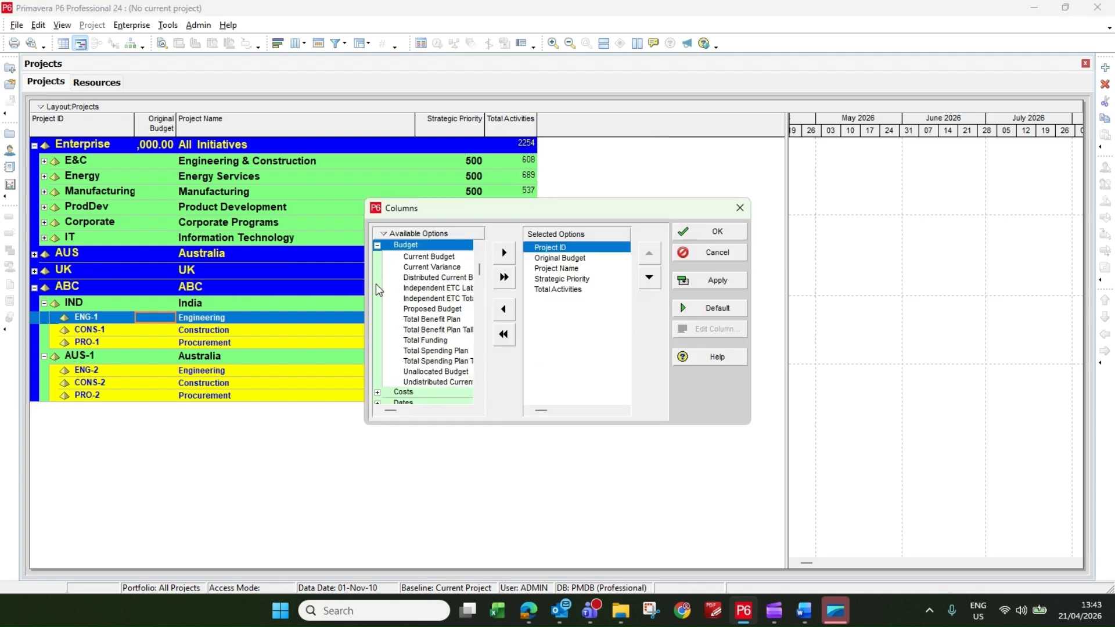
pyautogui.click(377, 392)
pyautogui.scroll(-4, 421, 331)
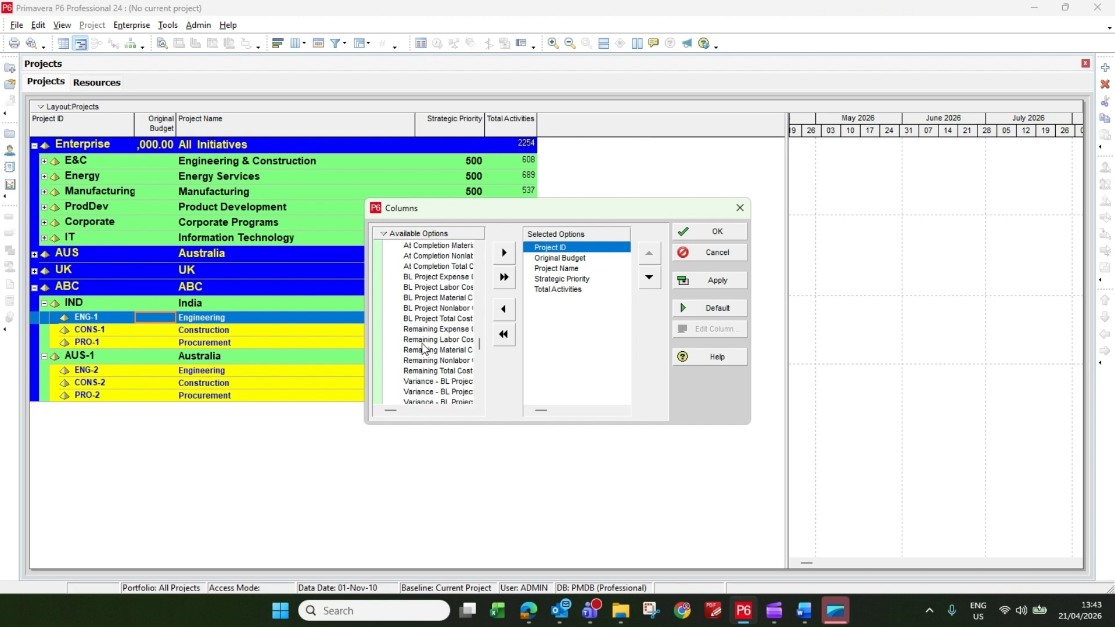
pyautogui.scroll(-4, 423, 348)
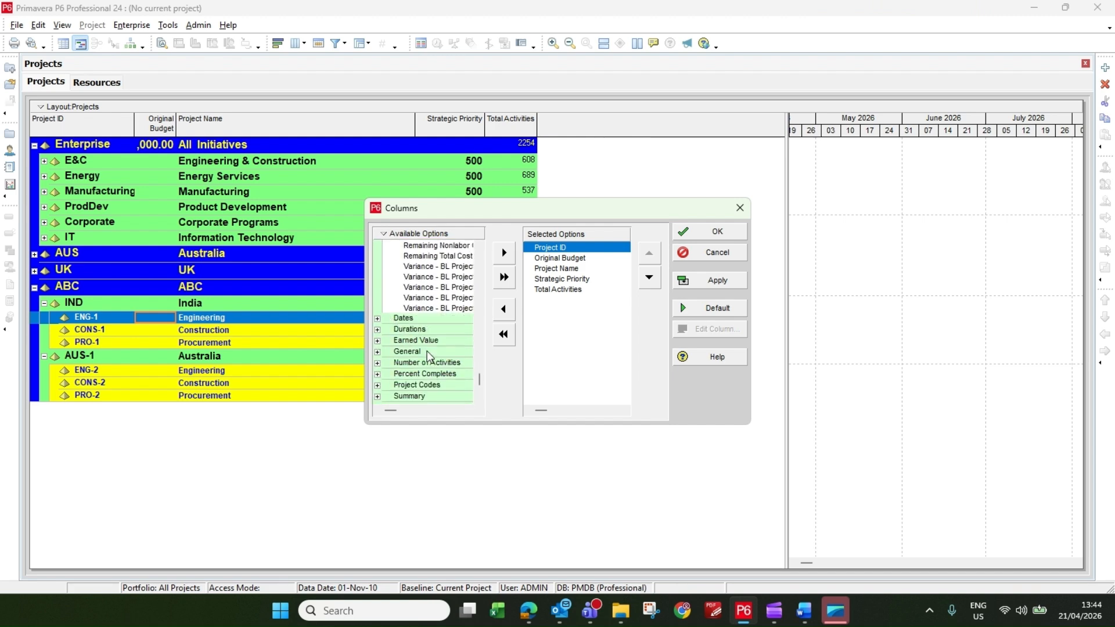
pyautogui.scroll(-1, 439, 357)
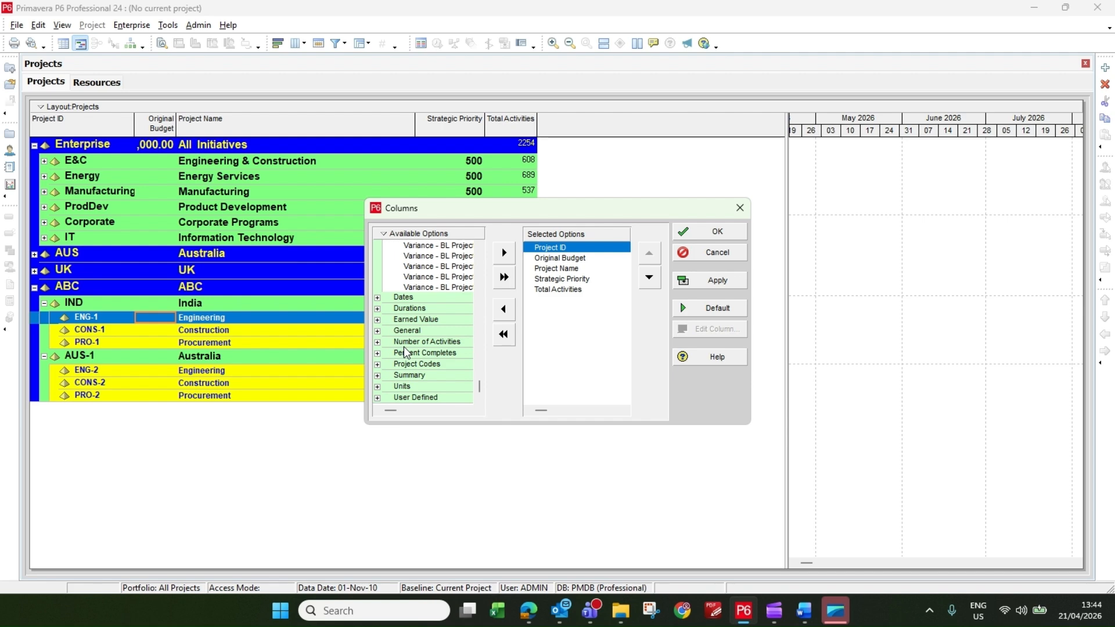
pyautogui.click(697, 232)
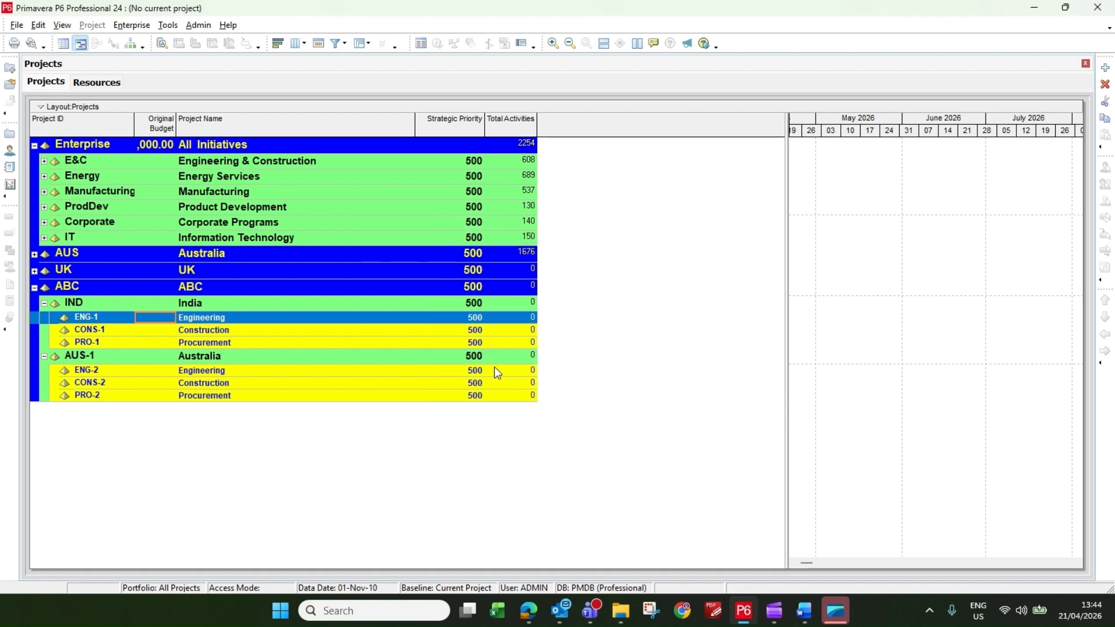